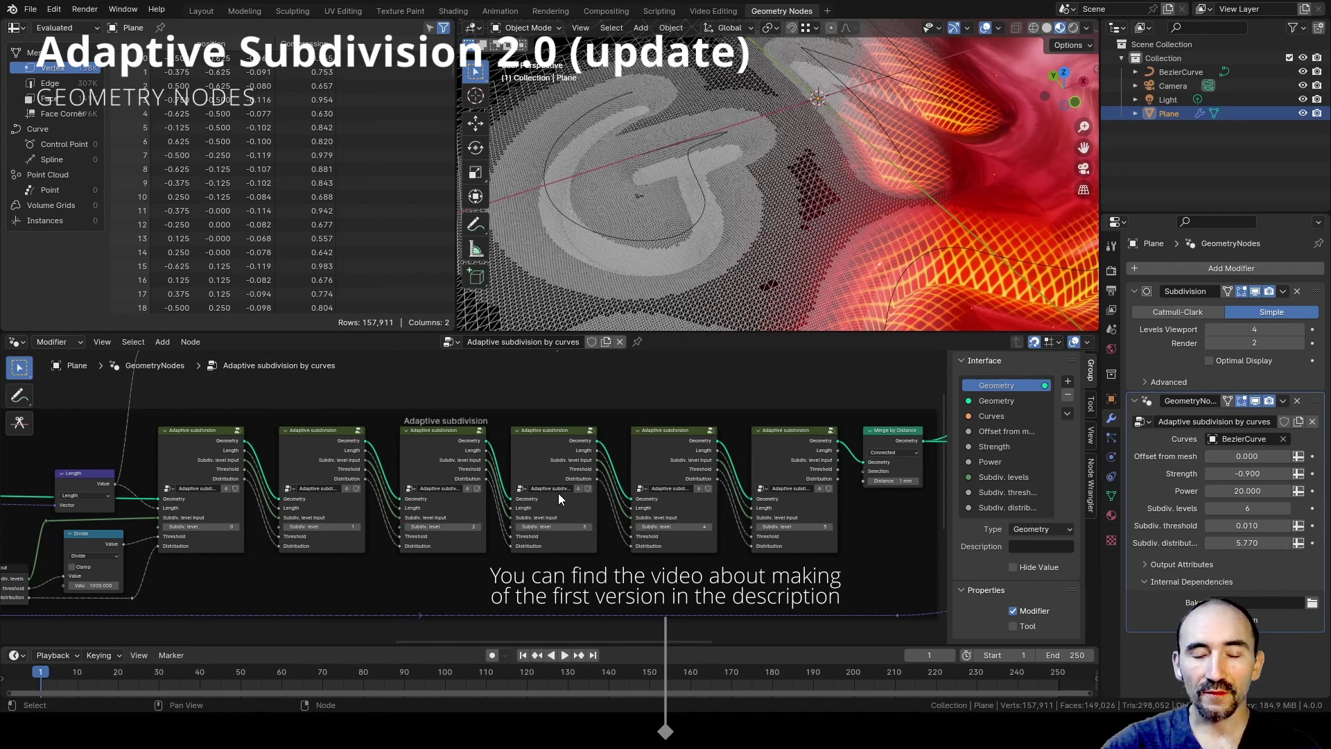
{"action": "scroll", "coordinate": [559, 493], "scroll_direction": "down", "scroll_amount": 3}
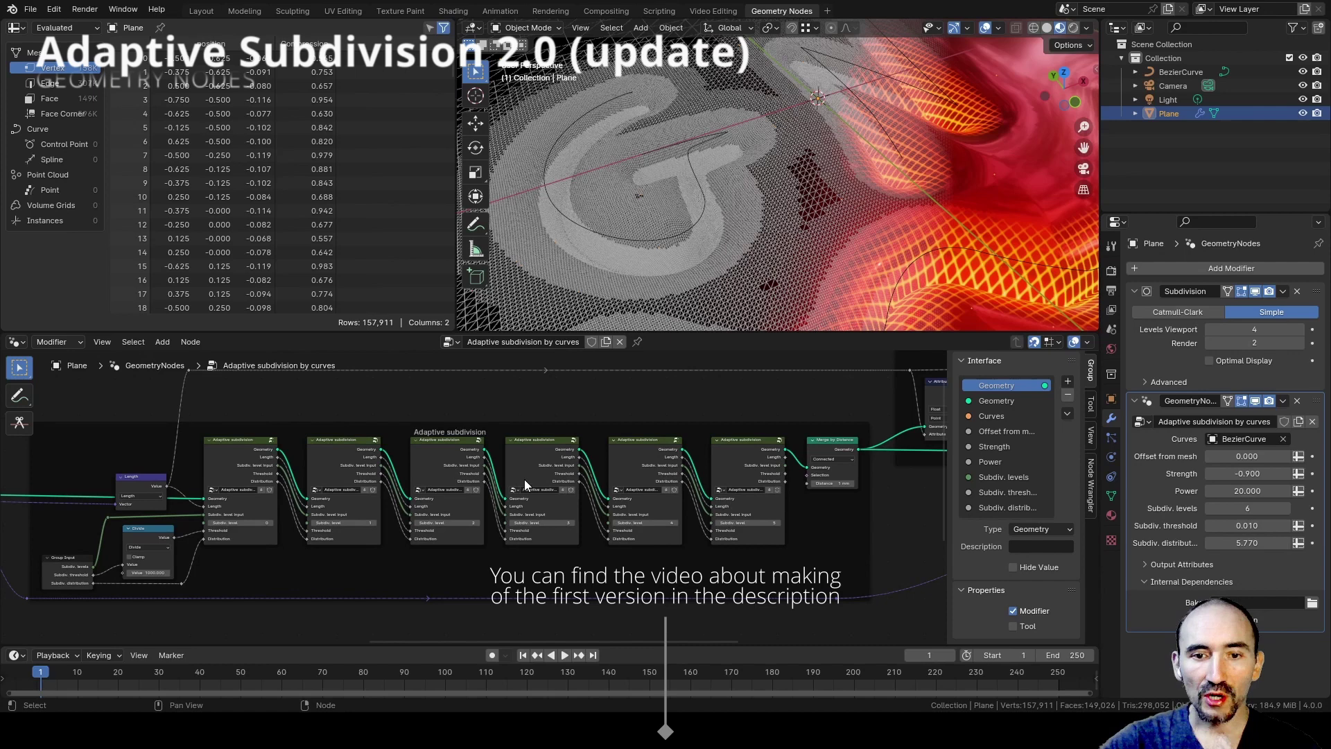
{"action": "scroll", "coordinate": [516, 458], "scroll_direction": "up", "scroll_amount": 4}
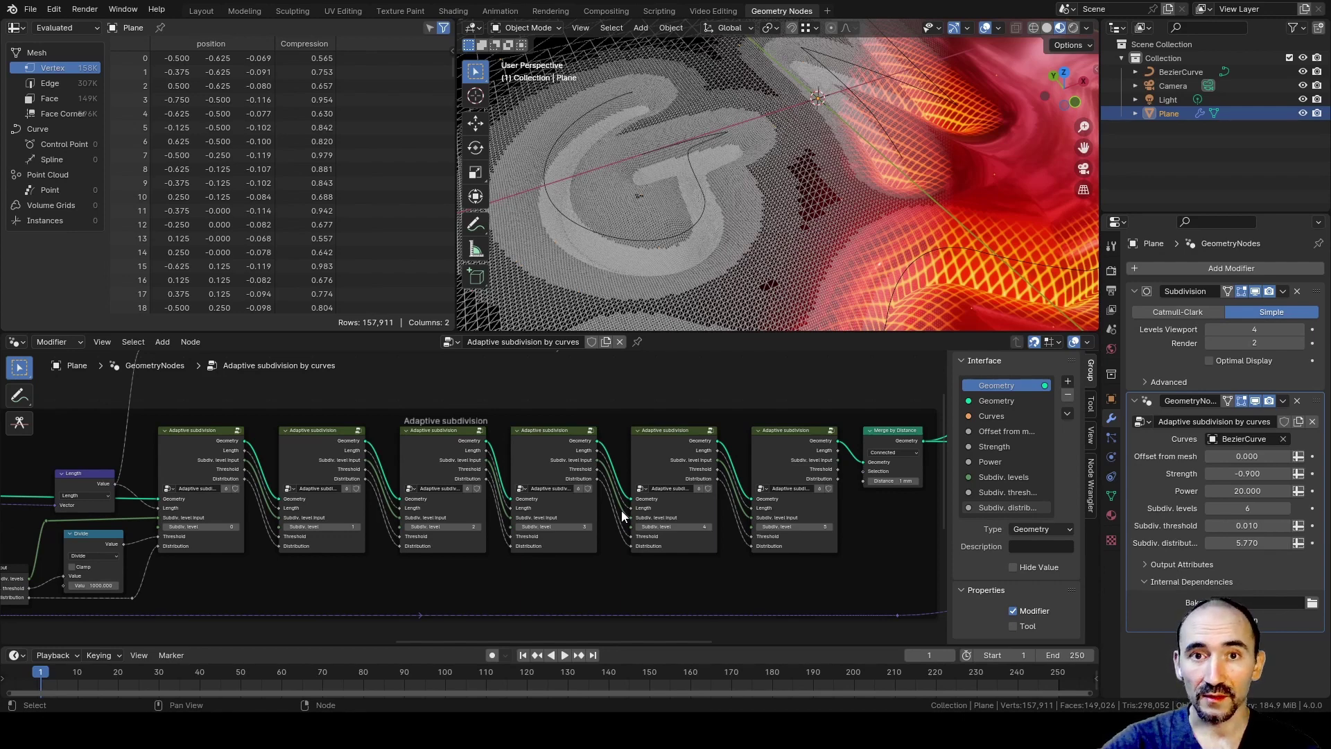
{"action": "scroll", "coordinate": [501, 499], "scroll_direction": "up", "scroll_amount": 5}
{"action": "scroll", "coordinate": [408, 486], "scroll_direction": "down", "scroll_amount": 2}
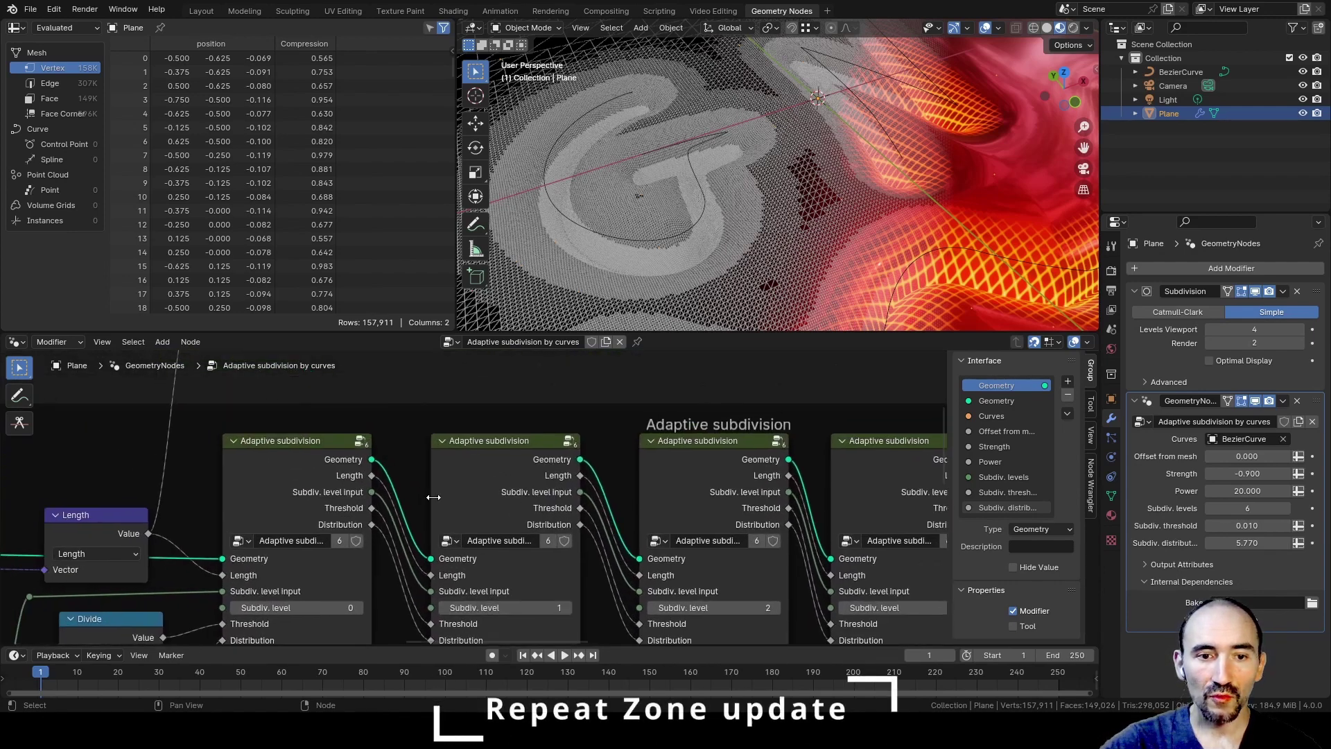
{"action": "scroll", "coordinate": [492, 522], "scroll_direction": "down", "scroll_amount": 2}
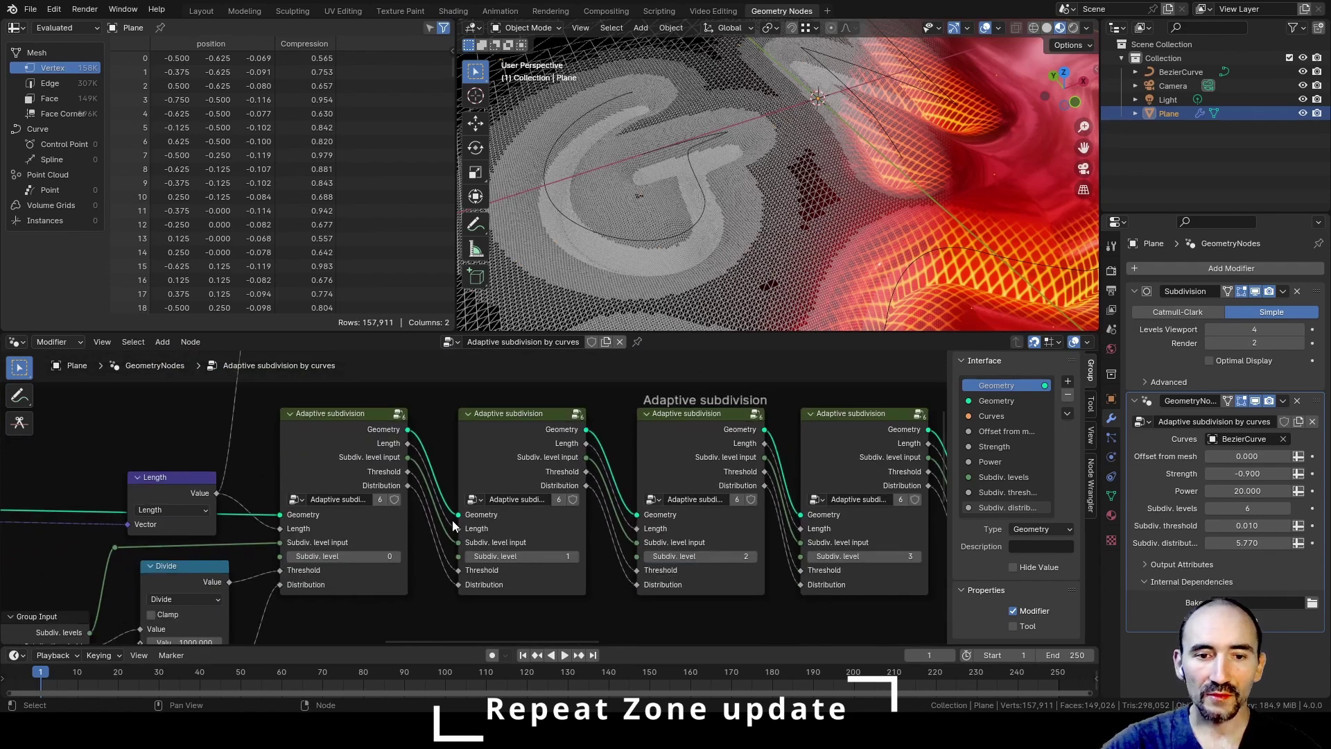
Add a Repeat Zone in the empty area below the chain of Adaptive subdivision groups
{"action": "scroll", "coordinate": [414, 489], "scroll_direction": "down", "scroll_amount": 3}
{"action": "middle_click_drag", "start_coordinate": [415, 489], "coordinate": [383, 441]}
{"action": "scroll", "coordinate": [494, 533], "scroll_direction": "down", "scroll_amount": 2}
{"action": "middle_click_drag", "start_coordinate": [494, 532], "coordinate": [390, 441]}
{"action": "key", "text": "F3"}
{"action": "type", "text": "re"}
{"action": "type", "text": "pe"}
{"action": "key", "text": "Return"}
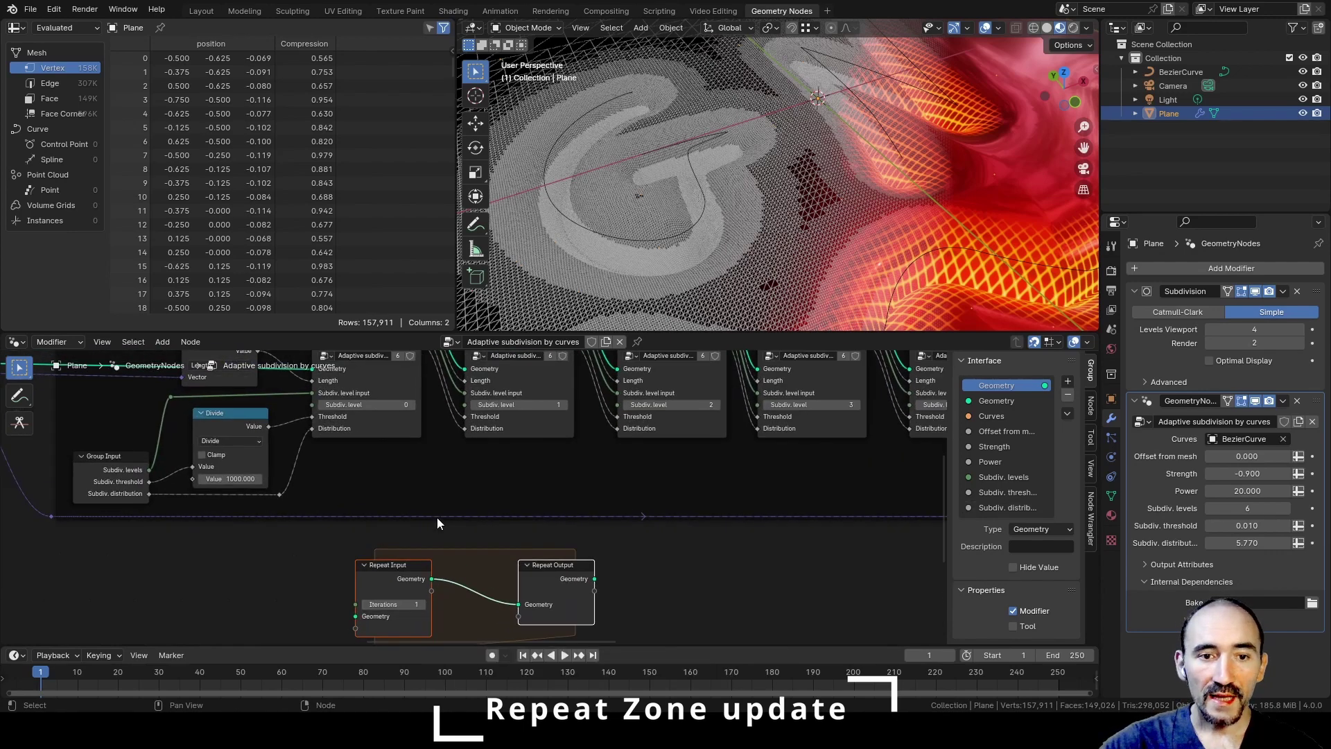
Place the Repeat Zone directly beneath the group chain and feed the incoming geometry and the Length value into Repeat Input
{"action": "middle_click_drag", "start_coordinate": [386, 466], "coordinate": [468, 558]}
{"action": "scroll", "coordinate": [456, 548], "scroll_direction": "up", "scroll_amount": 5}
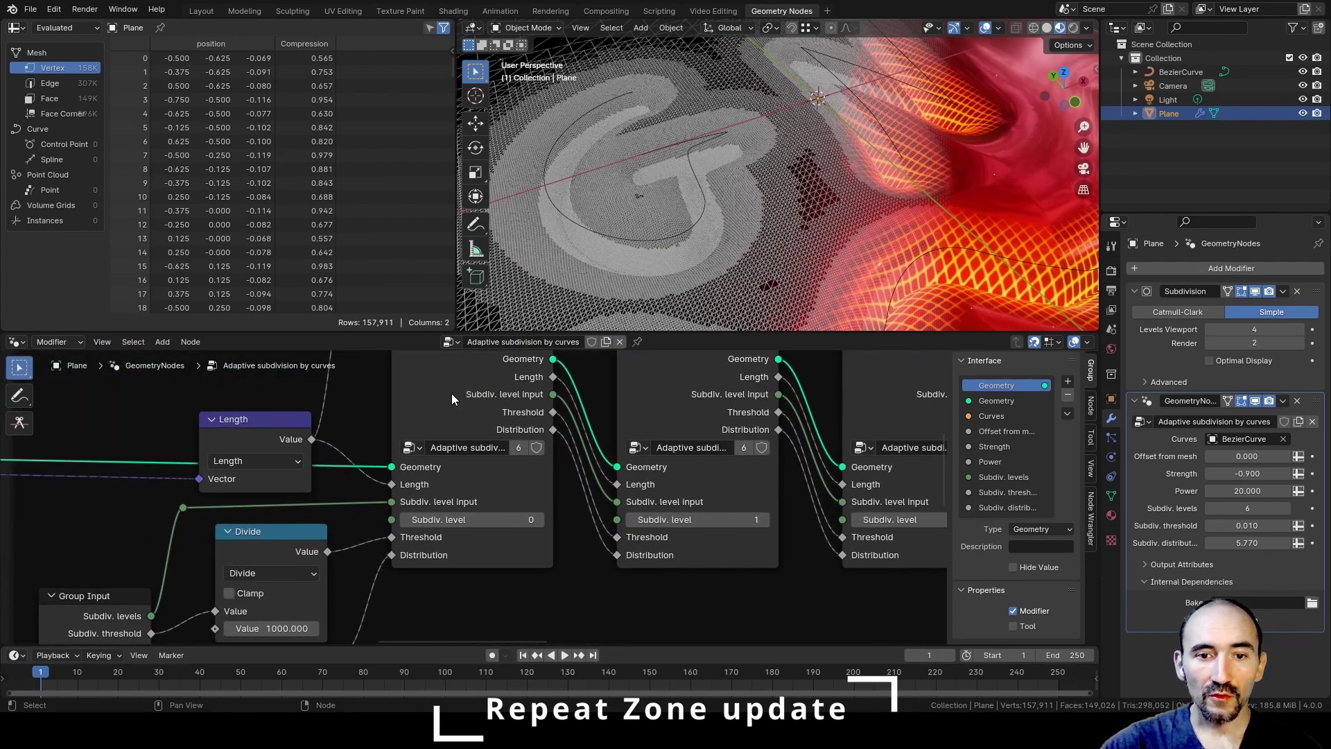
{"action": "scroll", "coordinate": [470, 477], "scroll_direction": "down", "scroll_amount": 2}
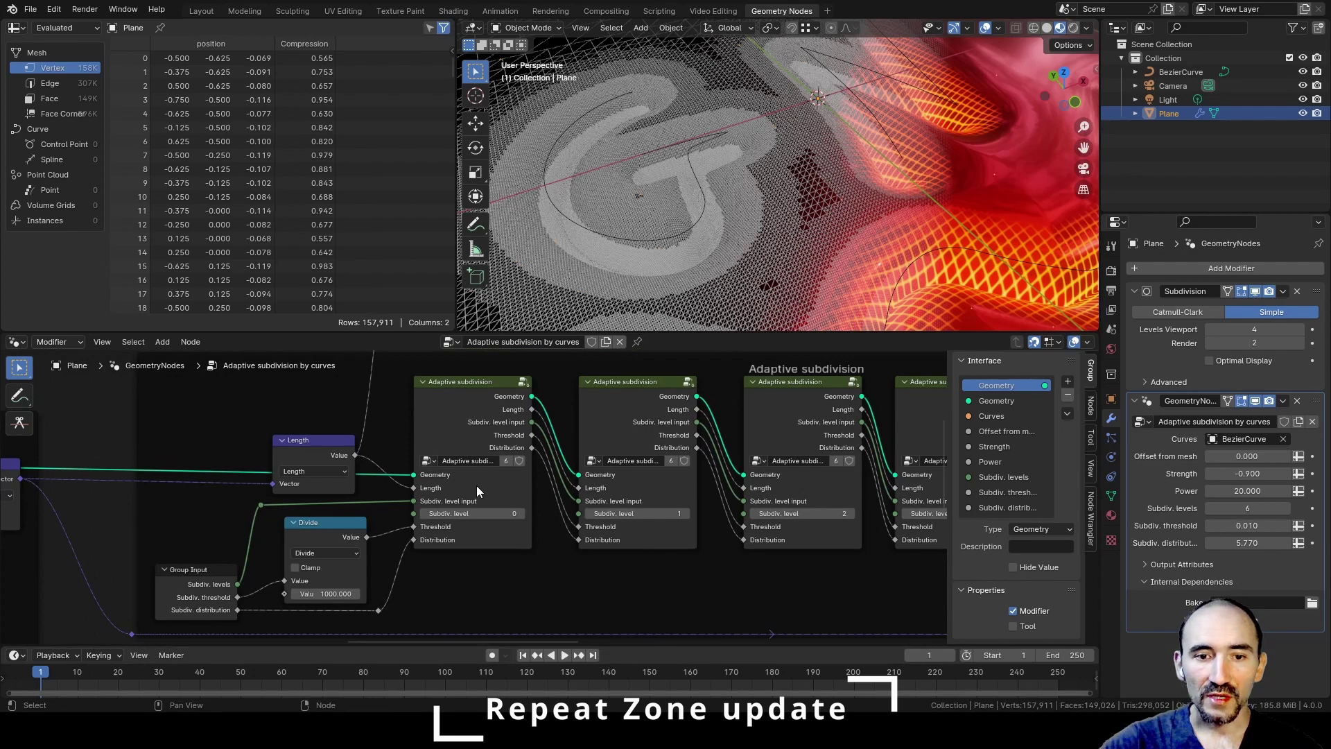
{"action": "middle_click_drag", "start_coordinate": [544, 637], "coordinate": [517, 542]}
{"action": "middle_click_drag", "start_coordinate": [478, 496], "coordinate": [501, 529]}
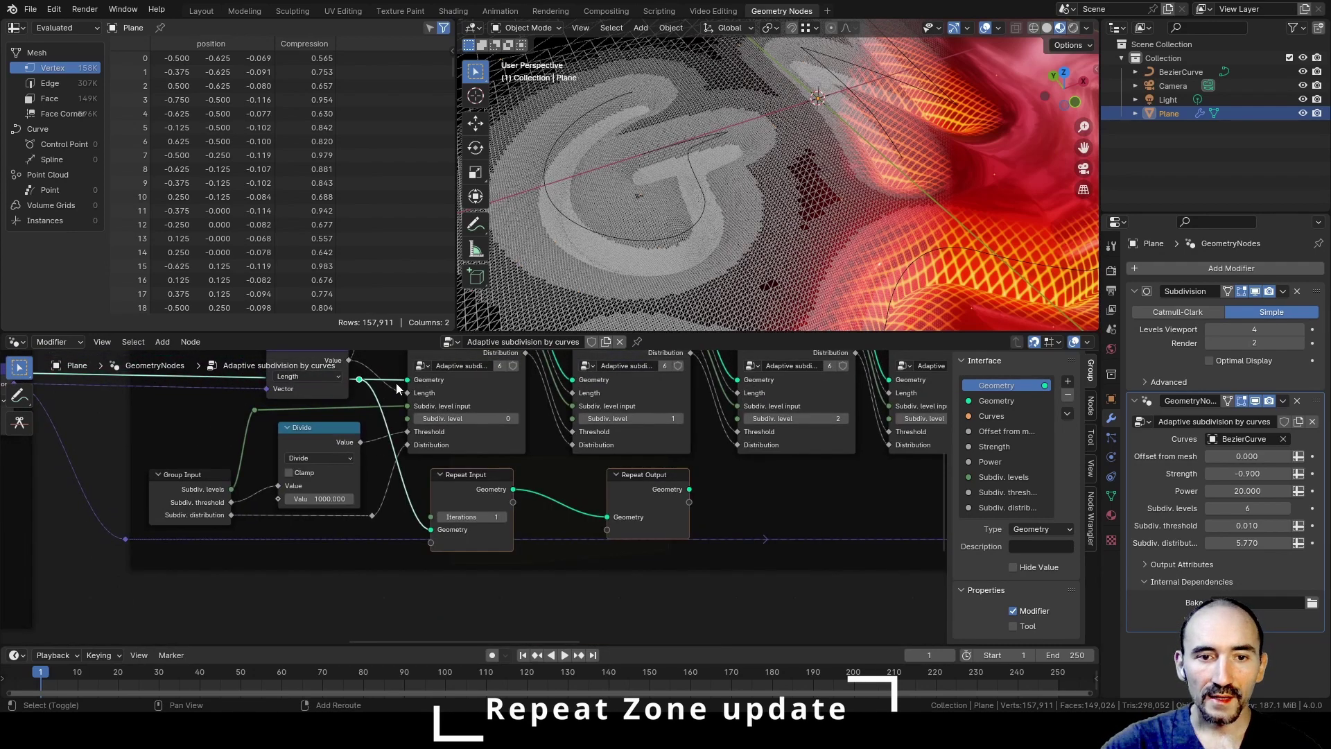
{"action": "right_click_drag", "start_coordinate": [396, 383], "coordinate": [383, 400], "text": "shift"}
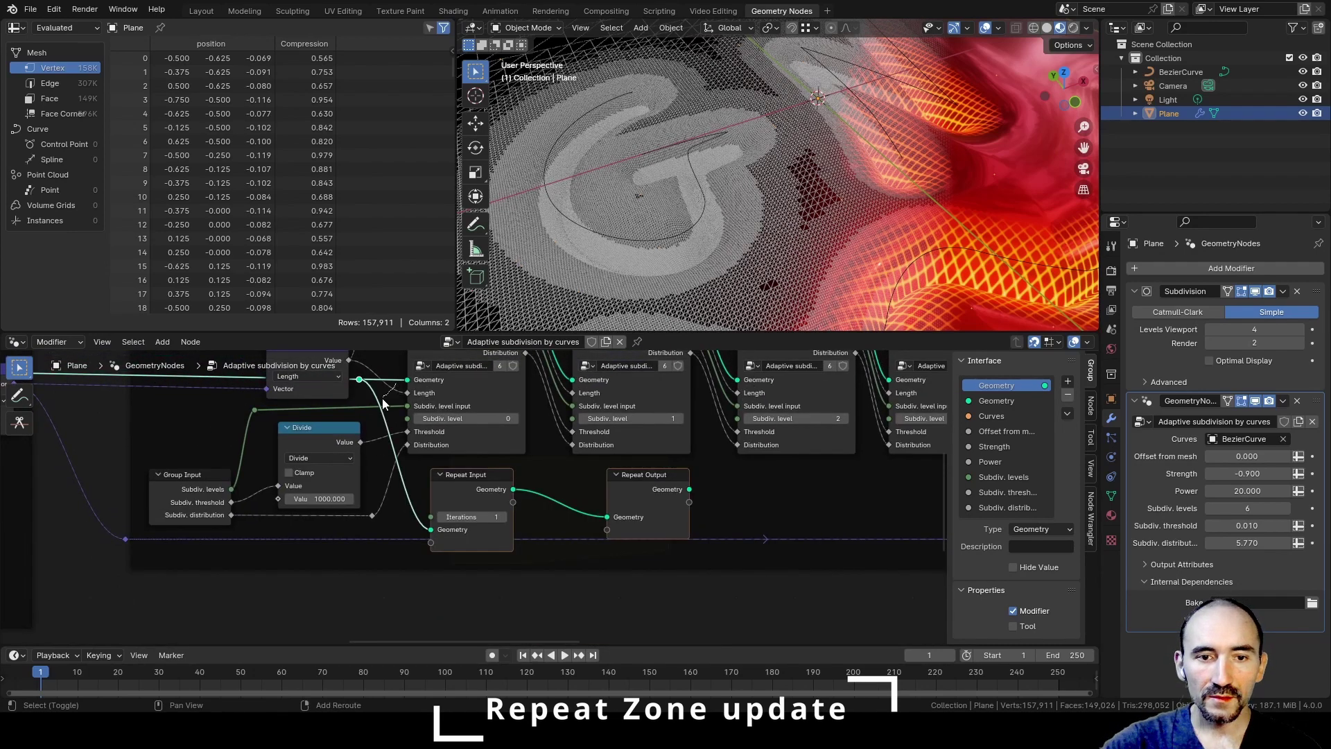
{"action": "left_click_drag", "start_coordinate": [393, 388], "coordinate": [431, 542]}
Rename the Repeat Zone's Output item to Length
{"action": "left_click", "coordinate": [475, 494]}
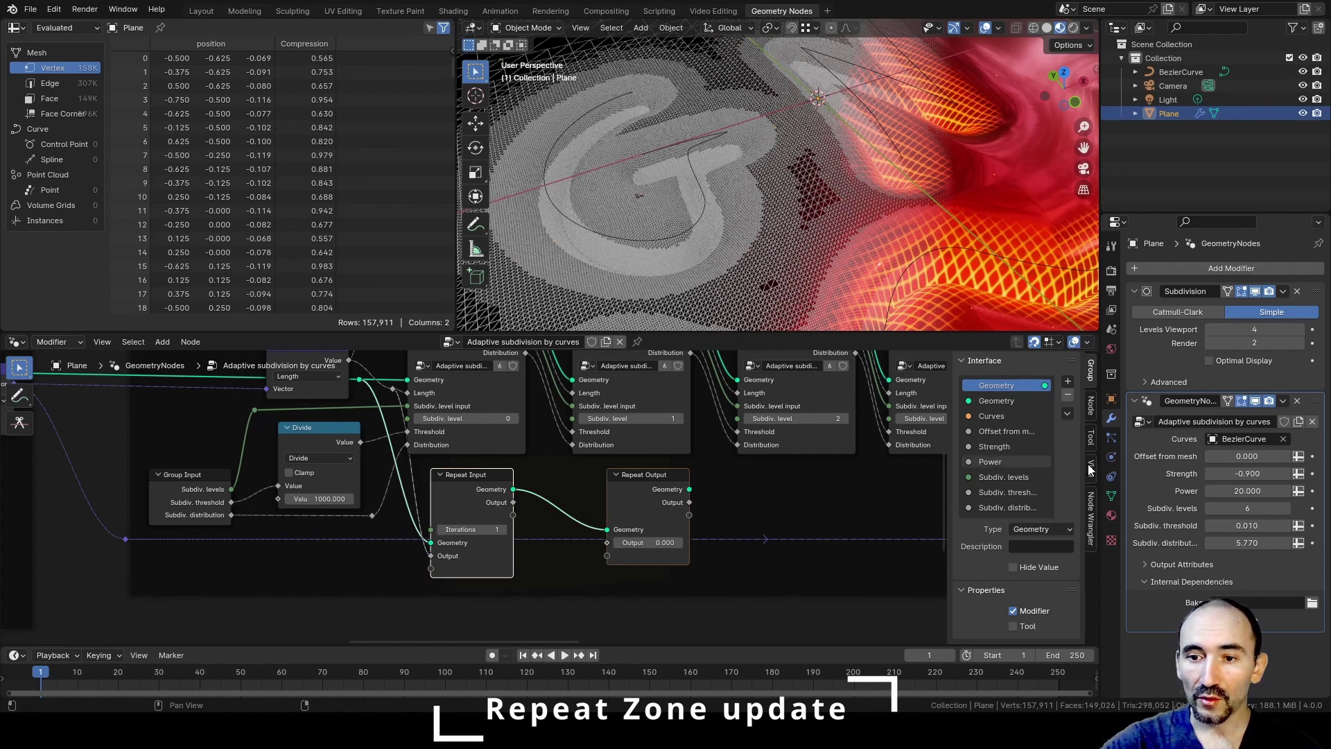
{"action": "left_click", "coordinate": [1090, 406]}
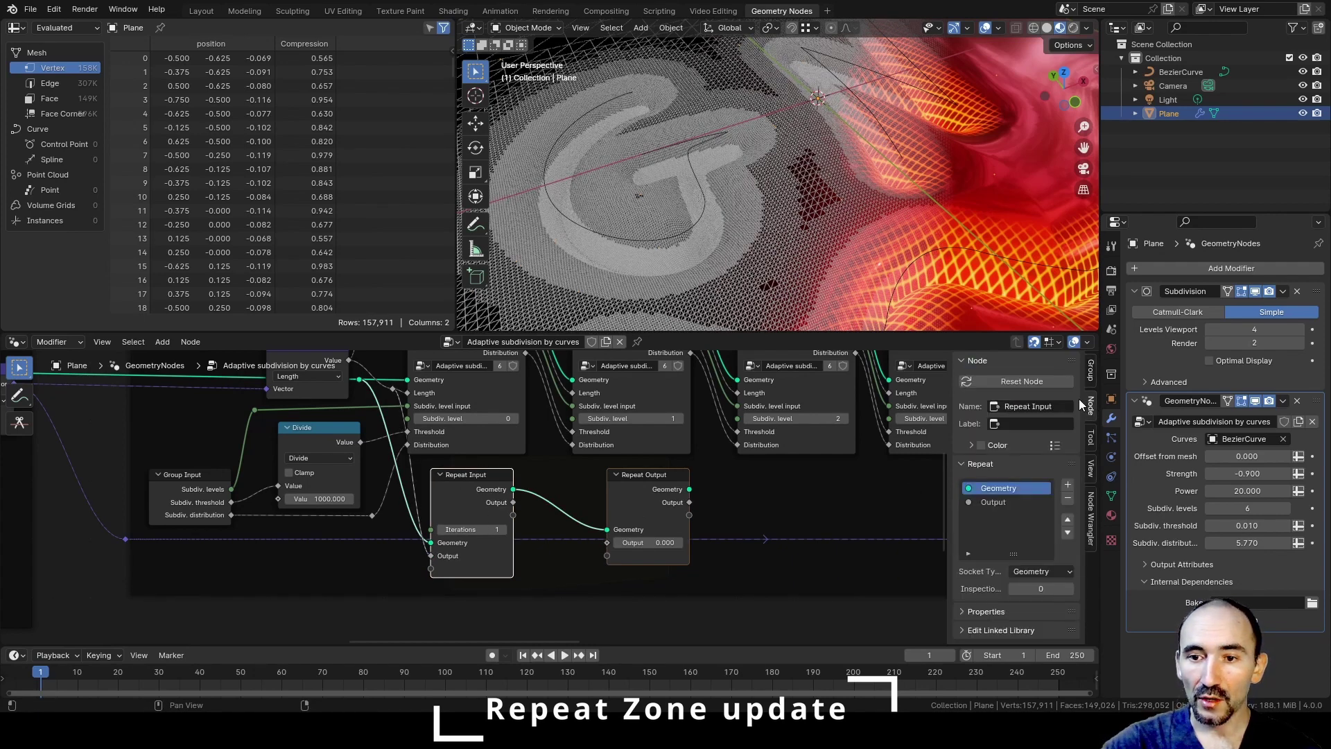
{"action": "double_click", "coordinate": [993, 501]}
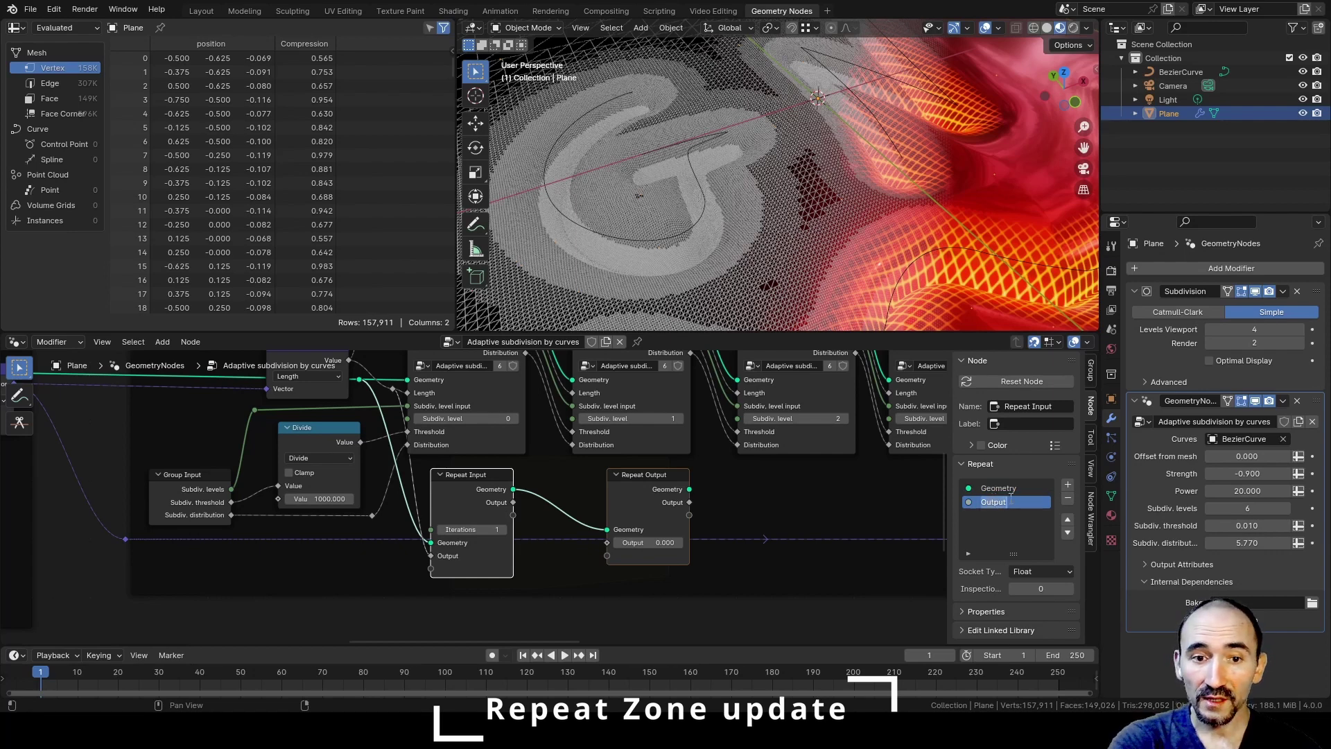
{"action": "type", "text": "Length"}
{"action": "key", "text": "Return"}
Connect Subdiv. levels to the zone's Iterations, and add Repeat Input sockets fed by the Divide value and Subdiv. distribution
{"action": "left_click_drag", "start_coordinate": [254, 409], "coordinate": [426, 530]}
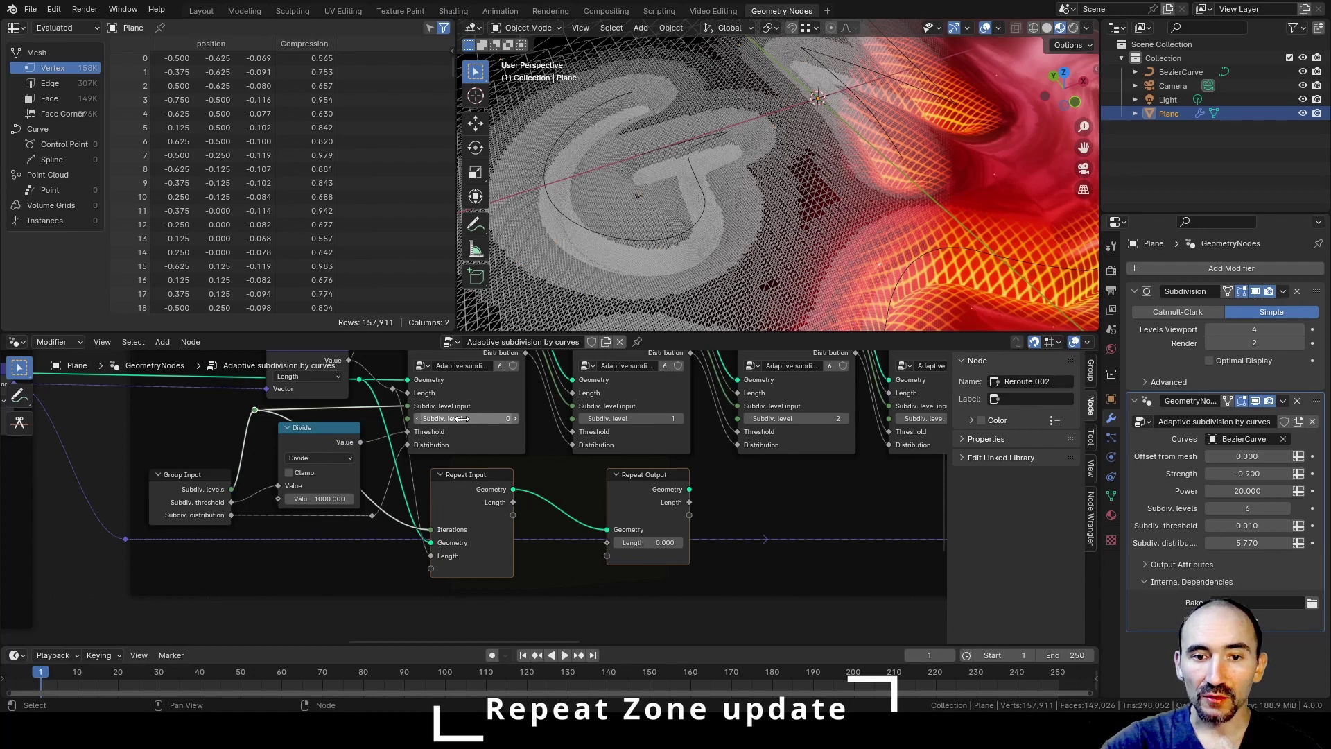
{"action": "left_click_drag", "start_coordinate": [360, 442], "coordinate": [431, 568]}
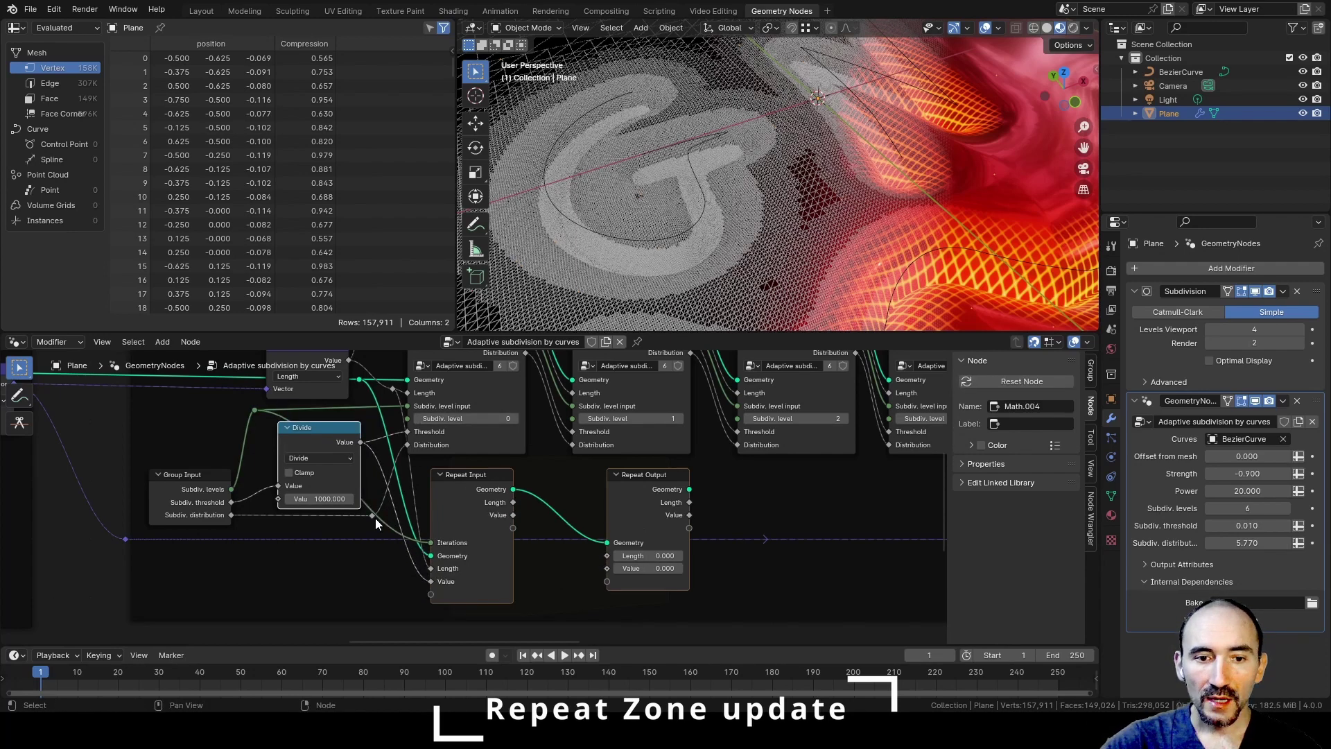
{"action": "left_click_drag", "start_coordinate": [373, 517], "coordinate": [430, 594]}
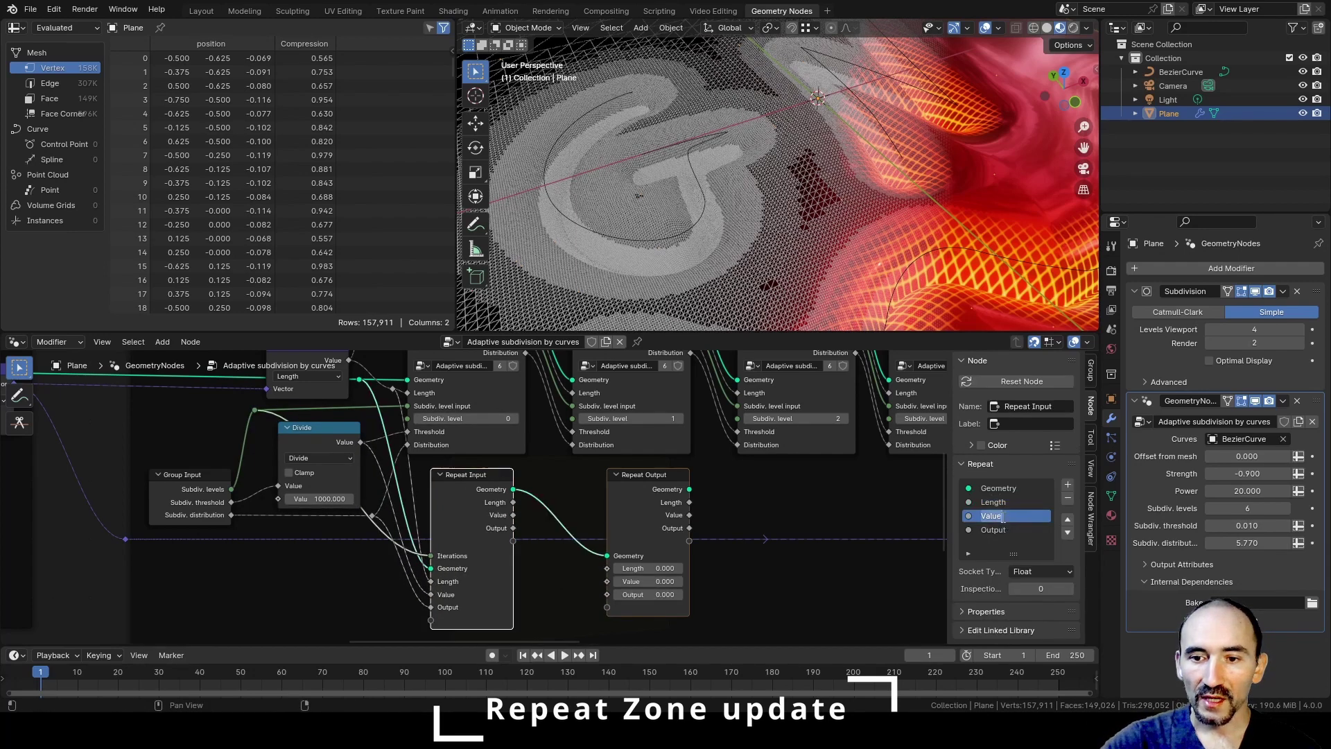
Rename the zone's Value item to Threshold and its Output item to Distribution
{"action": "type", "text": "Threshold"}
{"action": "key", "text": "Return"}
{"action": "double_click", "coordinate": [1002, 529]}
{"action": "type", "text": "Di"}
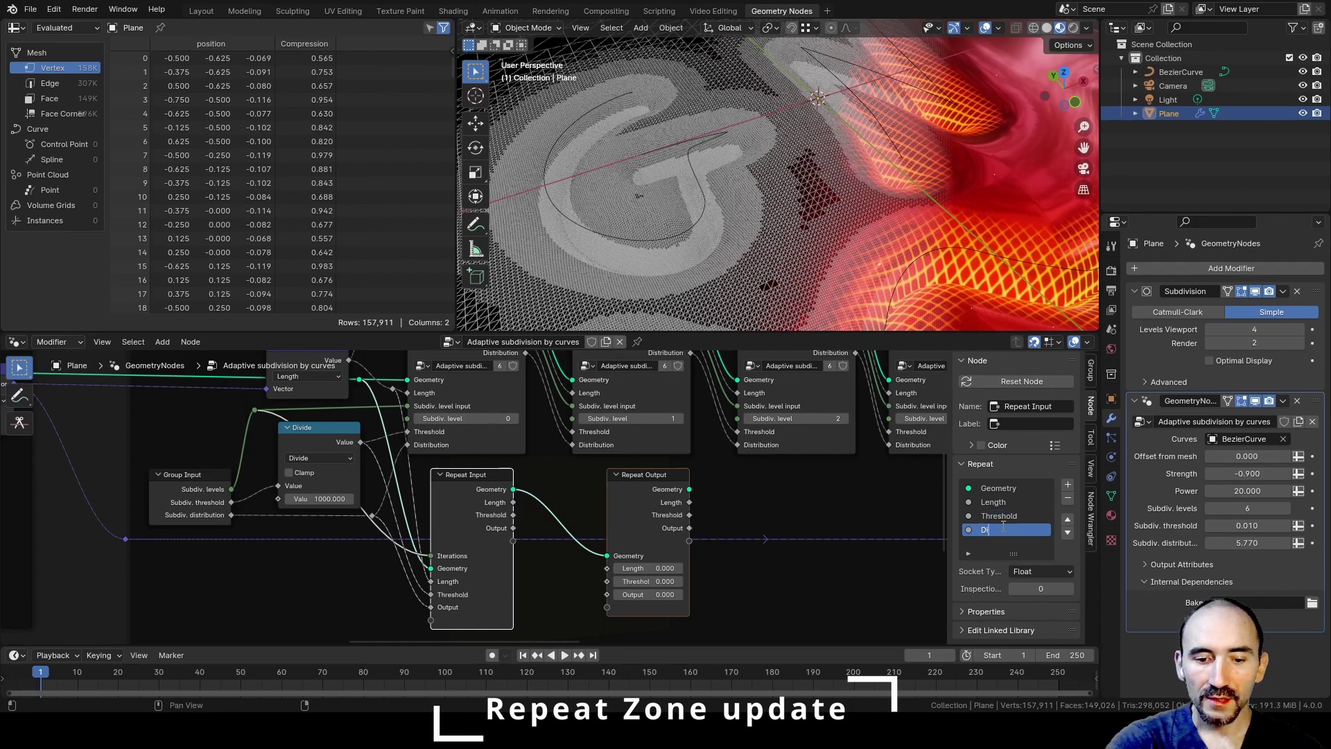
{"action": "type", "text": "stribution"}
{"action": "key", "text": "Return"}
Move Repeat Output further from Repeat Input and insert a duplicate of the first Adaptive subdivision group on the Geometry link between them
{"action": "left_click_drag", "start_coordinate": [652, 474], "coordinate": [804, 485]}
{"action": "left_click", "coordinate": [416, 408]}
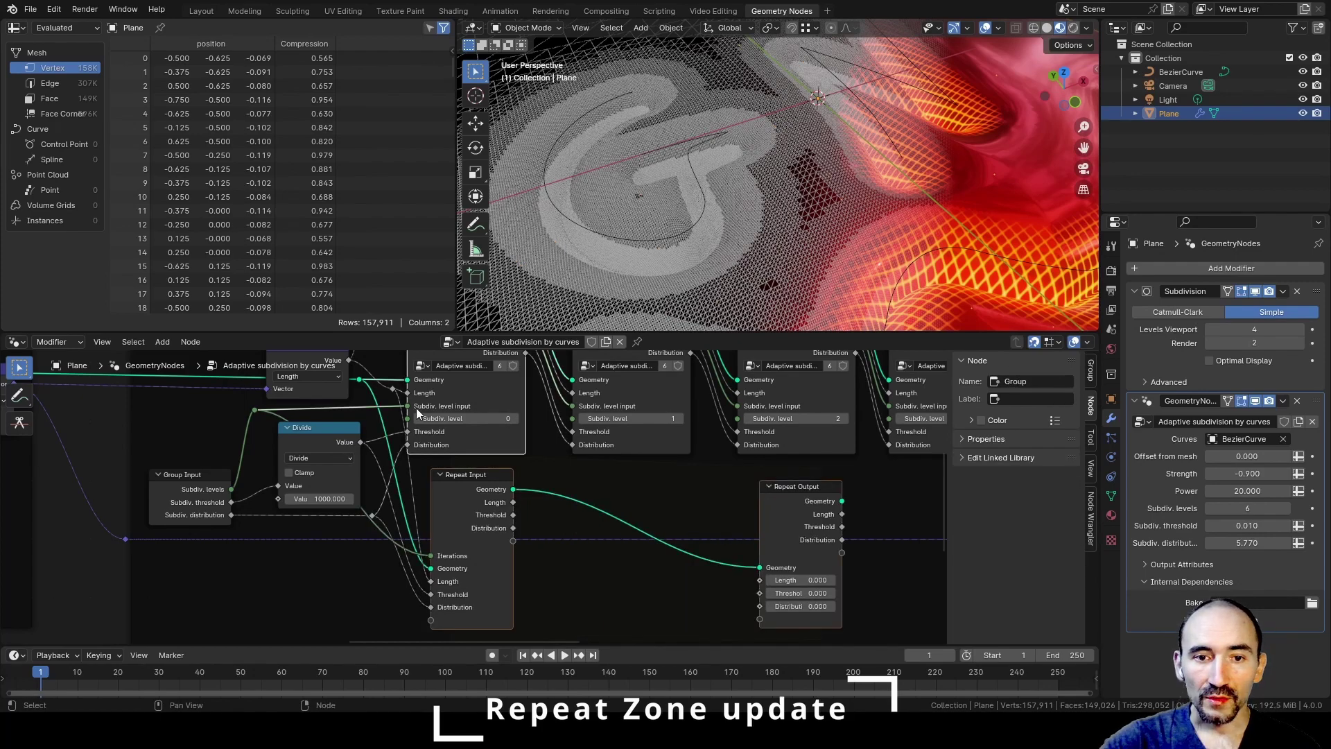
{"action": "key", "text": "shift+d"}
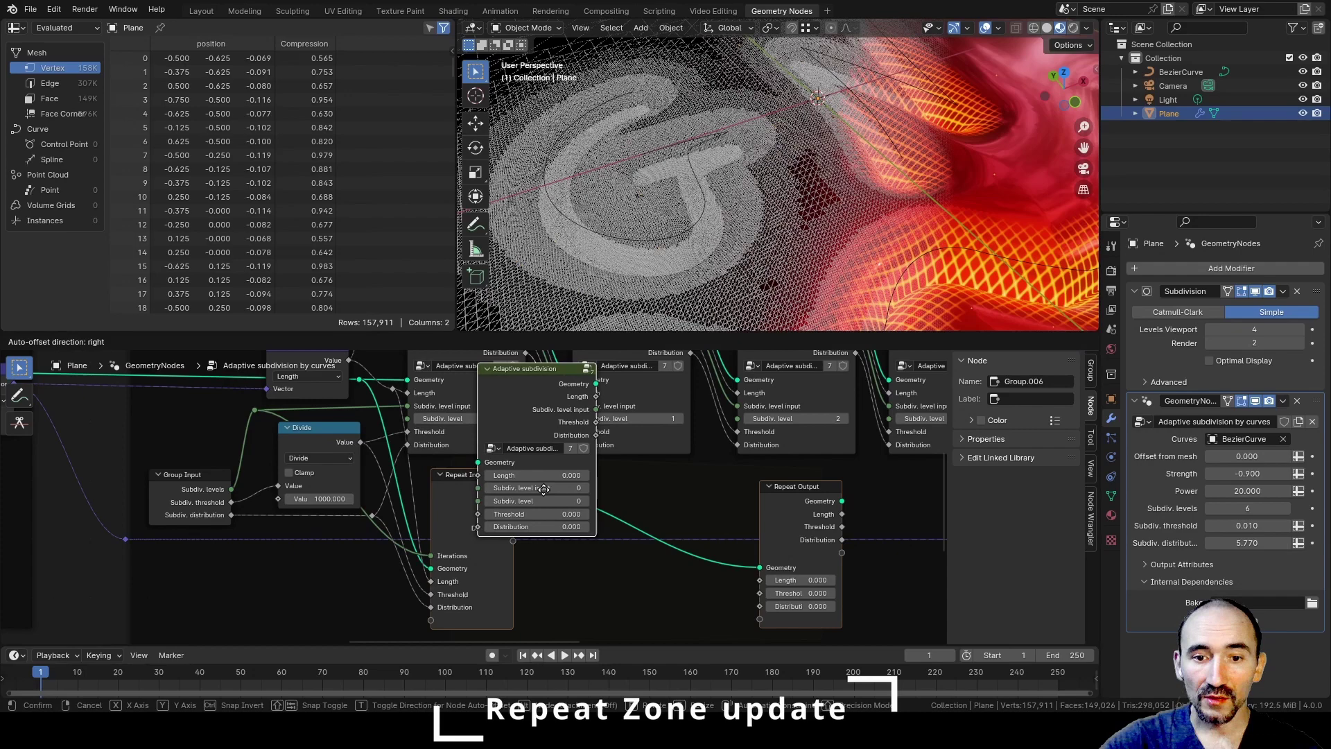
{"action": "left_click", "coordinate": [630, 574]}
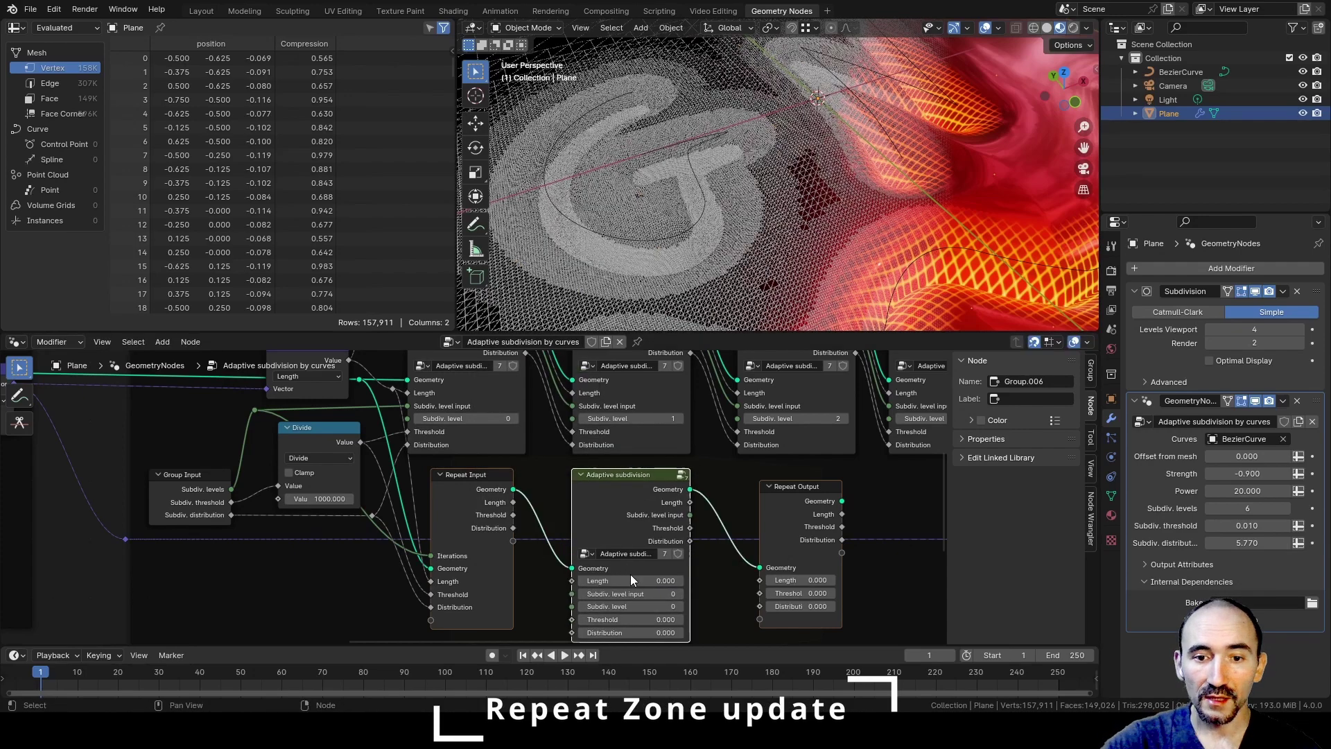
Link Length, Threshold and Distribution from Repeat Input to the matching inputs of the duplicated Adaptive subdivision group
{"action": "scroll", "coordinate": [600, 462], "scroll_direction": "up", "scroll_amount": 3}
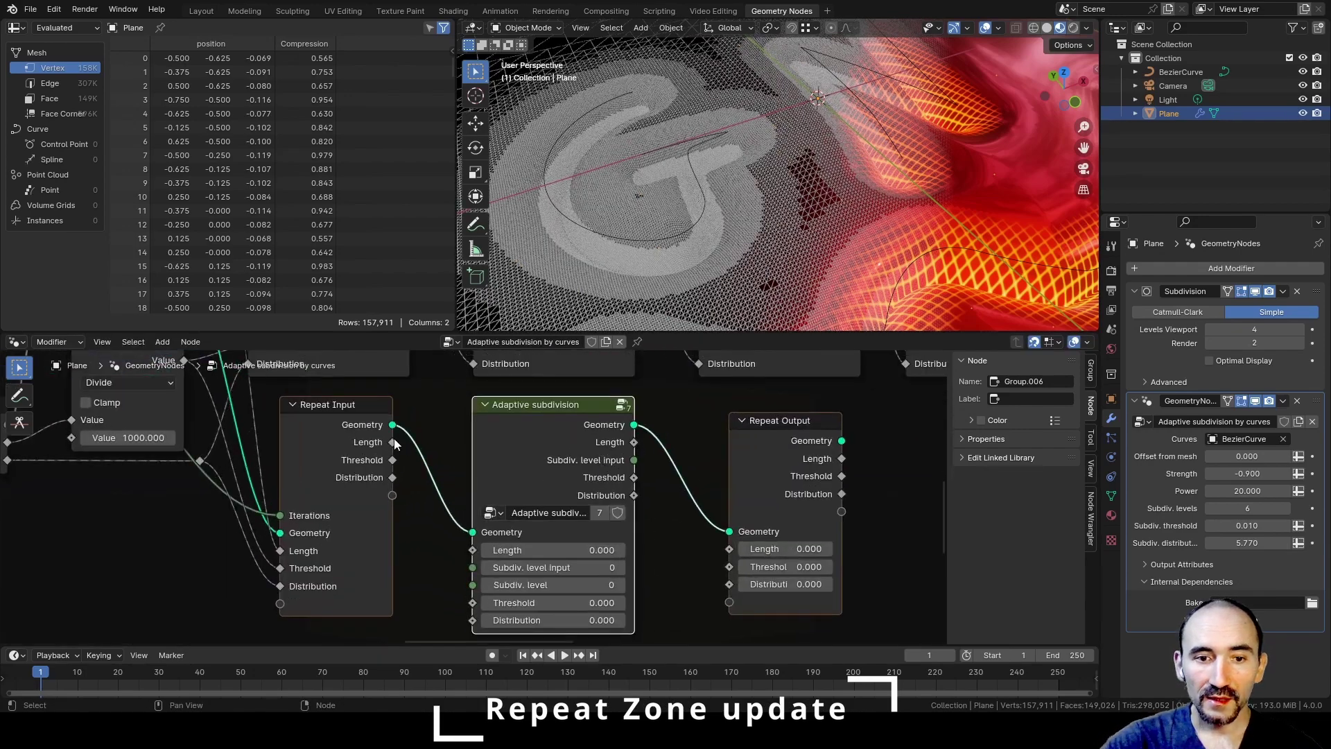
{"action": "left_click_drag", "start_coordinate": [392, 442], "coordinate": [472, 596]}
{"action": "left_click_drag", "start_coordinate": [473, 594], "coordinate": [473, 602]}
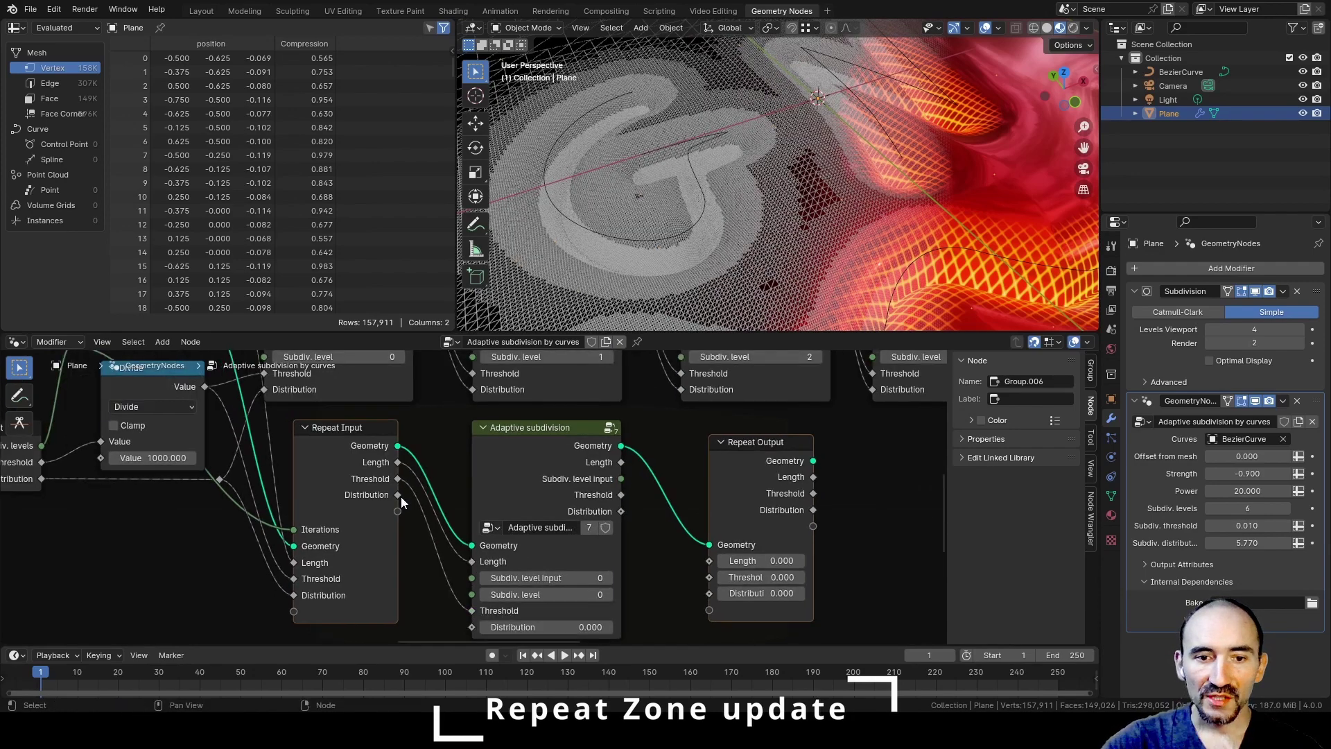
{"action": "left_click_drag", "start_coordinate": [398, 495], "coordinate": [446, 572]}
{"action": "left_click_drag", "start_coordinate": [446, 573], "coordinate": [471, 620]}
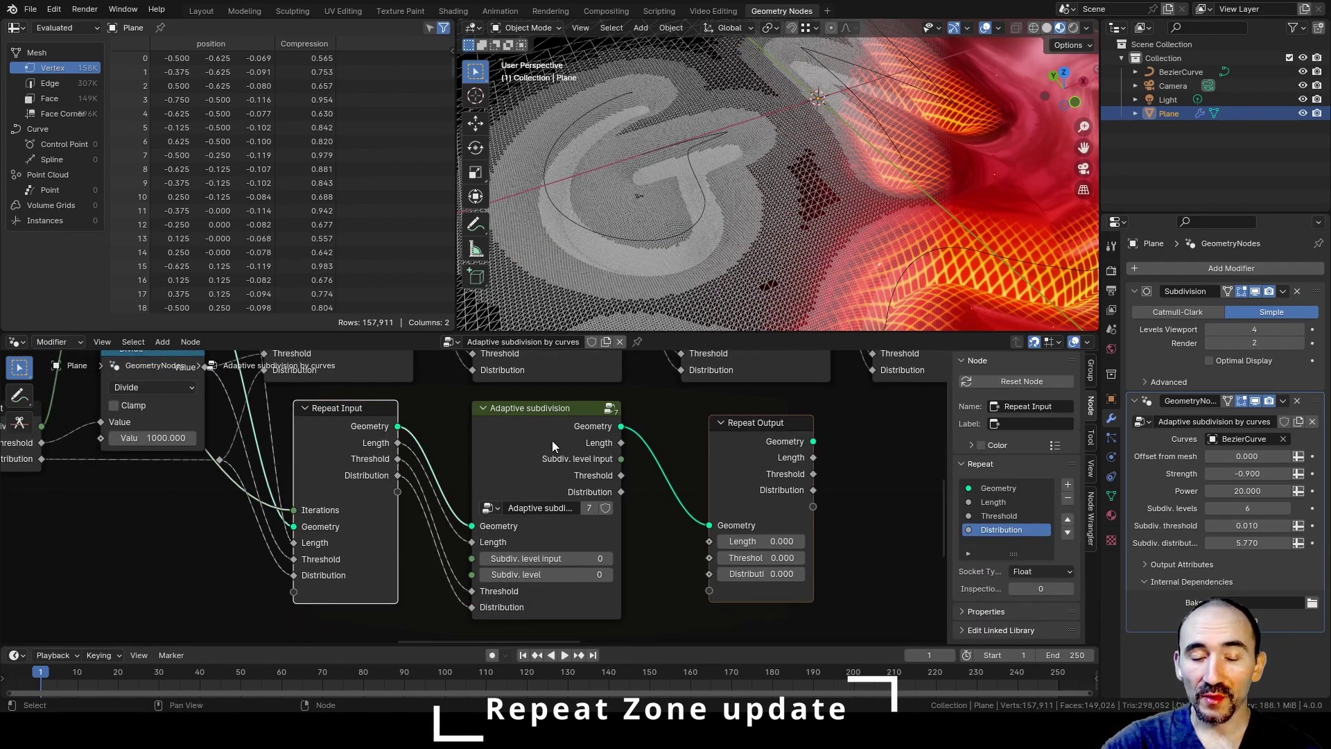
Add a Subdiv. level input item to the zone from the group's output and reorder it directly below Length
{"action": "left_click", "coordinate": [552, 448]}
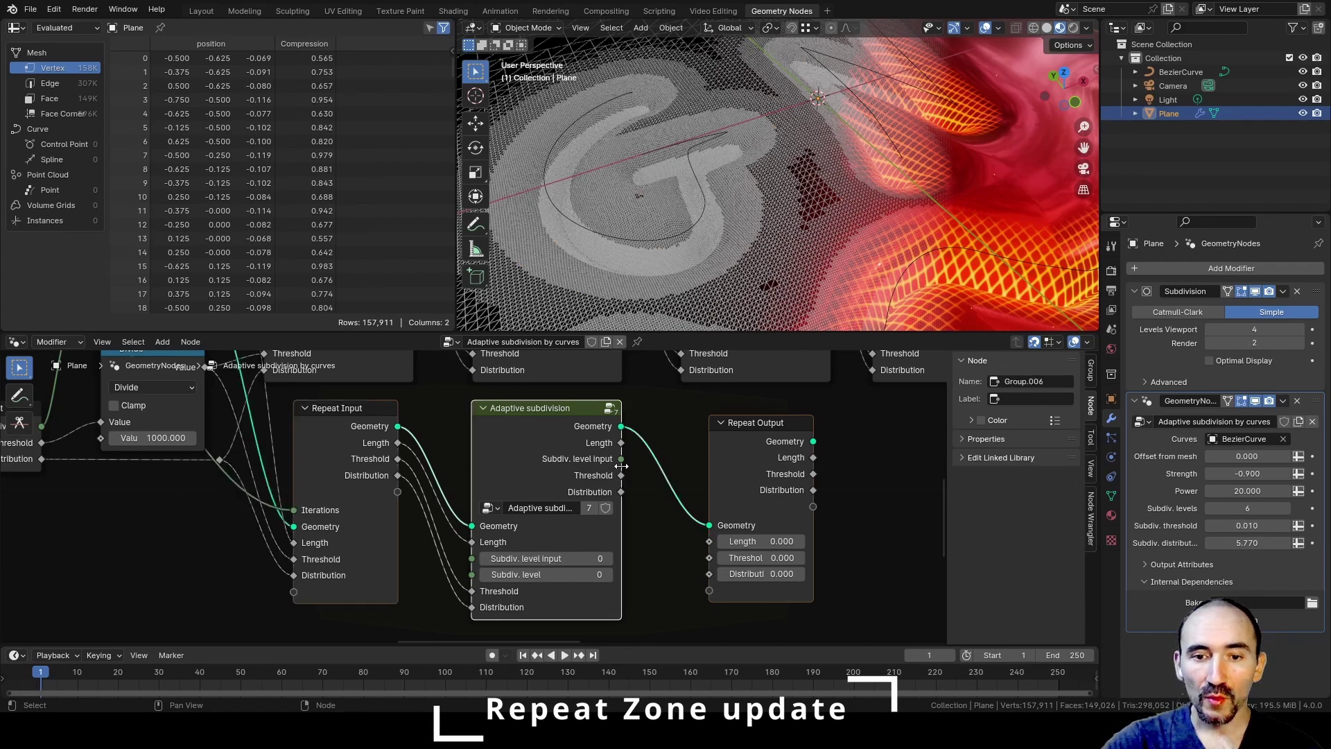
{"action": "left_click_drag", "start_coordinate": [622, 458], "coordinate": [712, 589]}
{"action": "scroll", "coordinate": [628, 515], "scroll_direction": "down", "scroll_amount": 3}
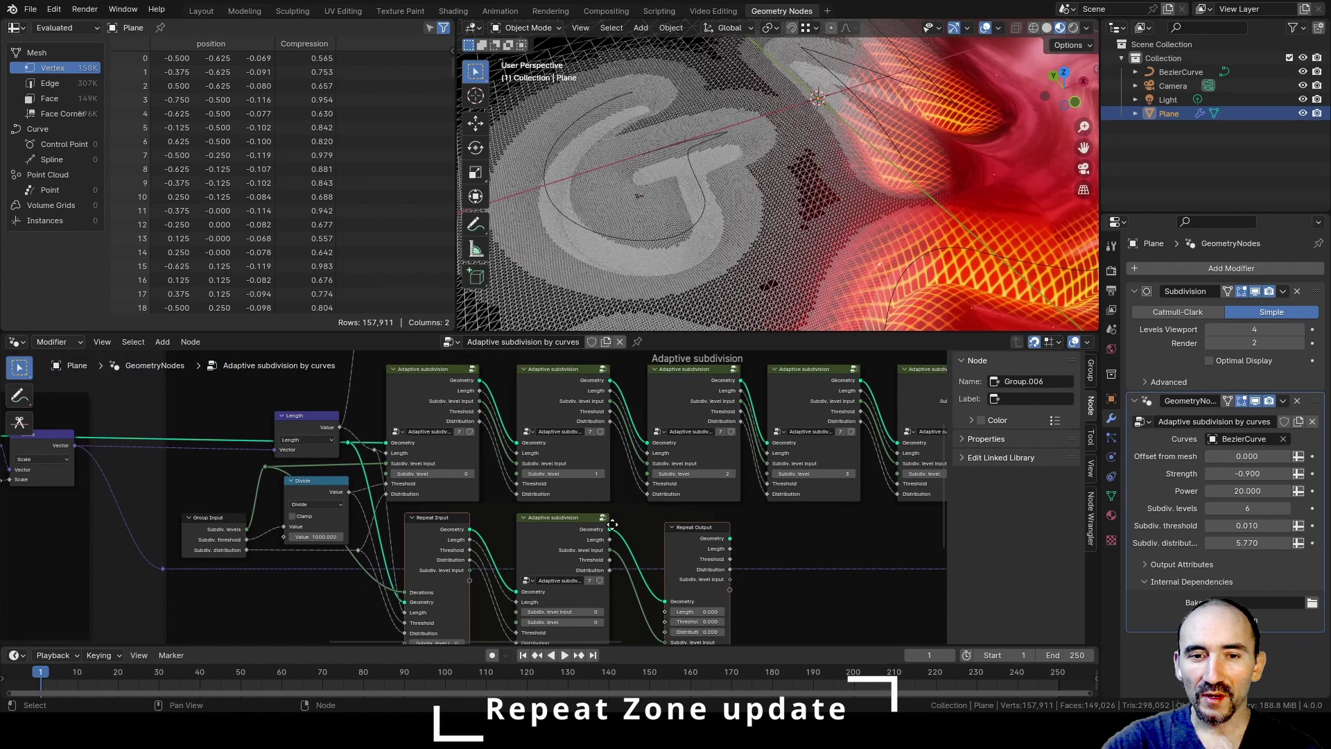
{"action": "scroll", "coordinate": [600, 521], "scroll_direction": "up", "scroll_amount": 1}
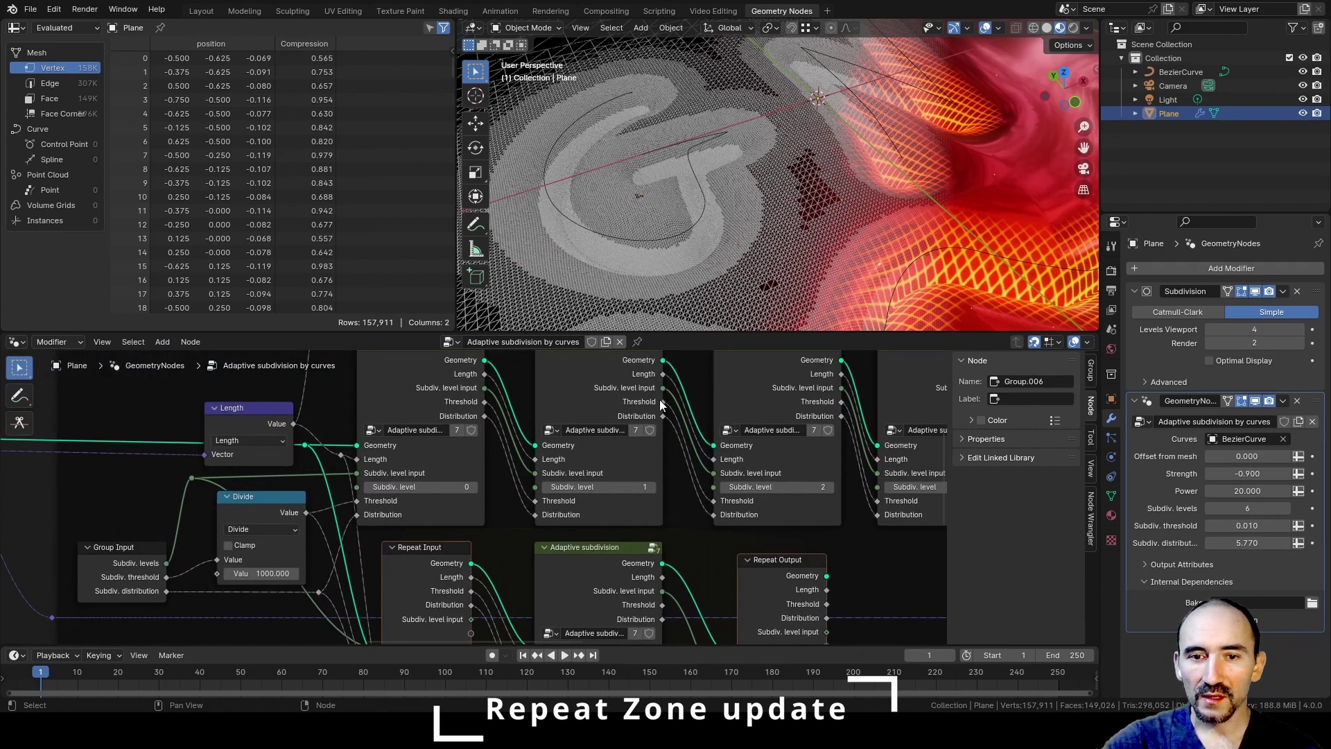
{"action": "scroll", "coordinate": [729, 565], "scroll_direction": "up", "scroll_amount": 3}
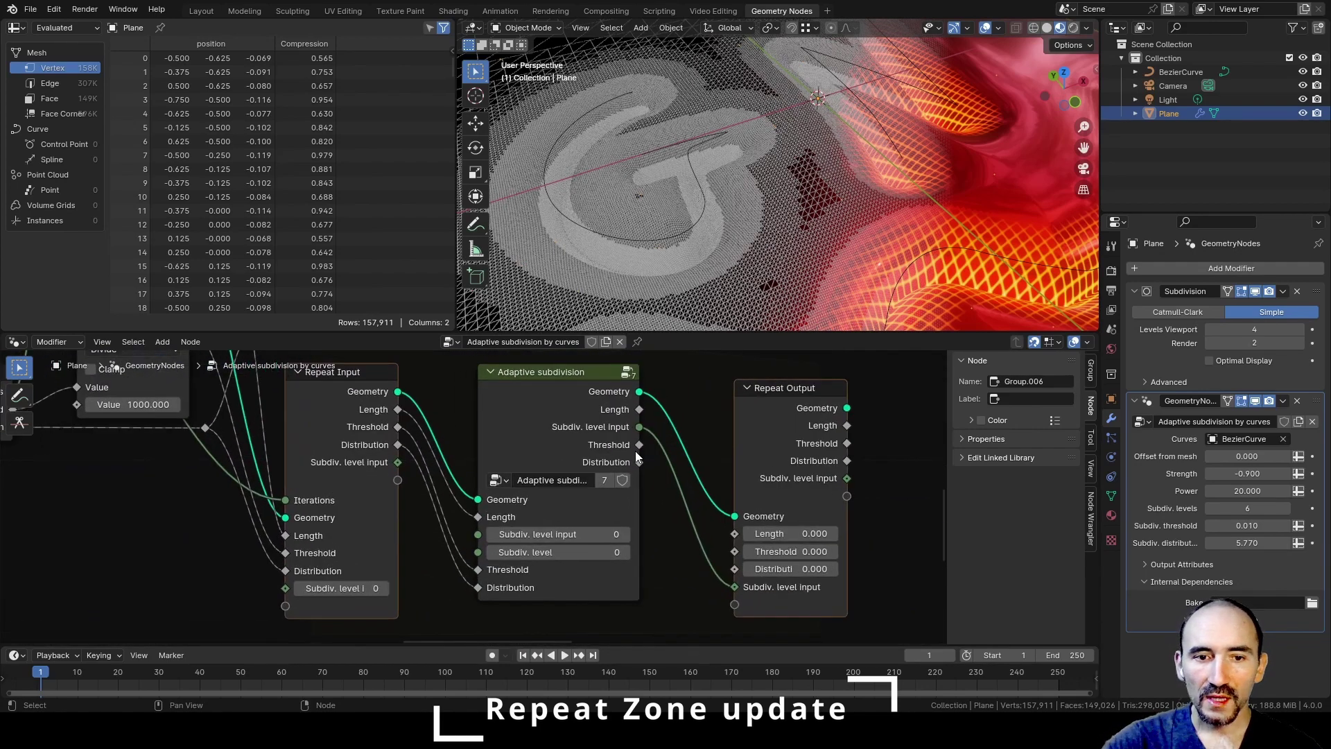
{"action": "left_click", "coordinate": [347, 442]}
{"action": "left_click", "coordinate": [1012, 543]}
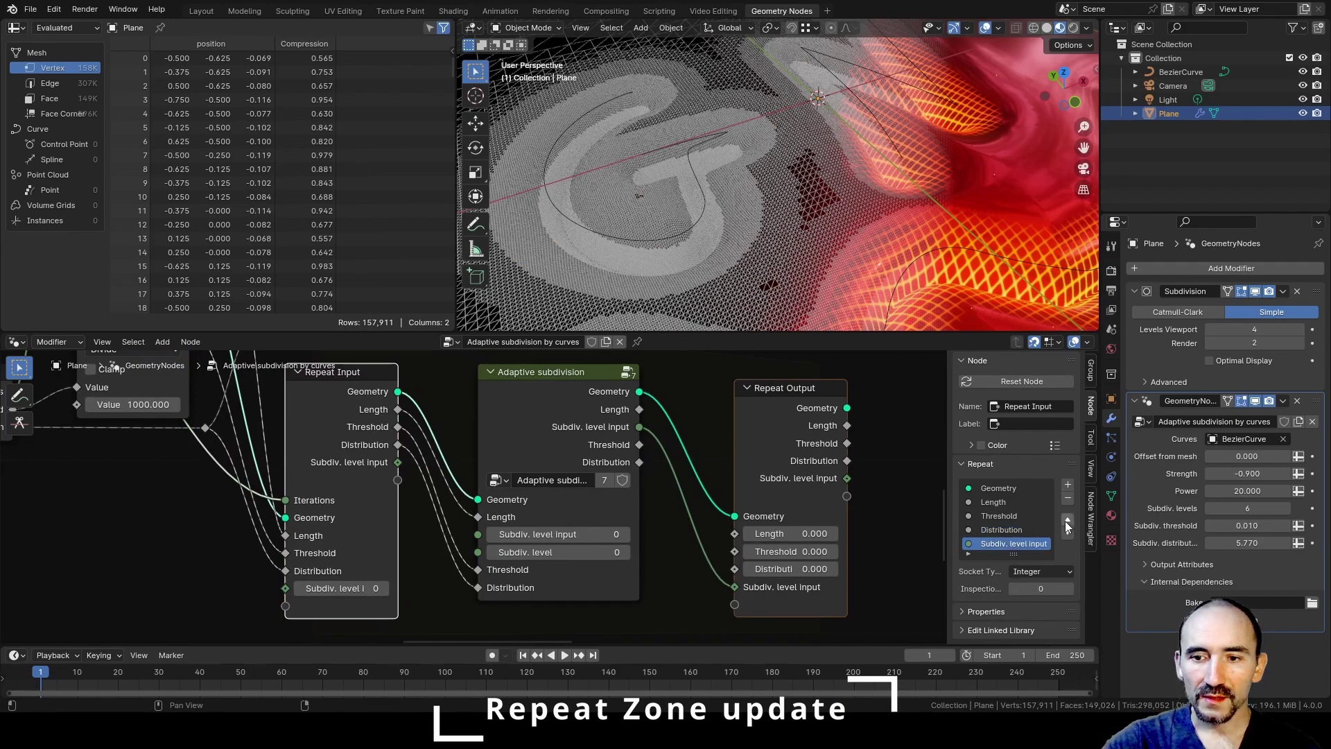
{"action": "left_click", "coordinate": [1068, 520]}
{"action": "left_click", "coordinate": [1067, 521]}
Link the remaining matching sockets from Repeat Input through the group to Repeat Output, and feed Subdiv. levels into Repeat Input's Subdiv. level input
{"action": "left_click_drag", "start_coordinate": [397, 426], "coordinate": [480, 534]}
{"action": "left_click_drag", "start_coordinate": [639, 445], "coordinate": [734, 586]}
{"action": "left_click_drag", "start_coordinate": [639, 409], "coordinate": [735, 533]}
{"action": "scroll", "coordinate": [434, 526], "scroll_direction": "down", "scroll_amount": 2}
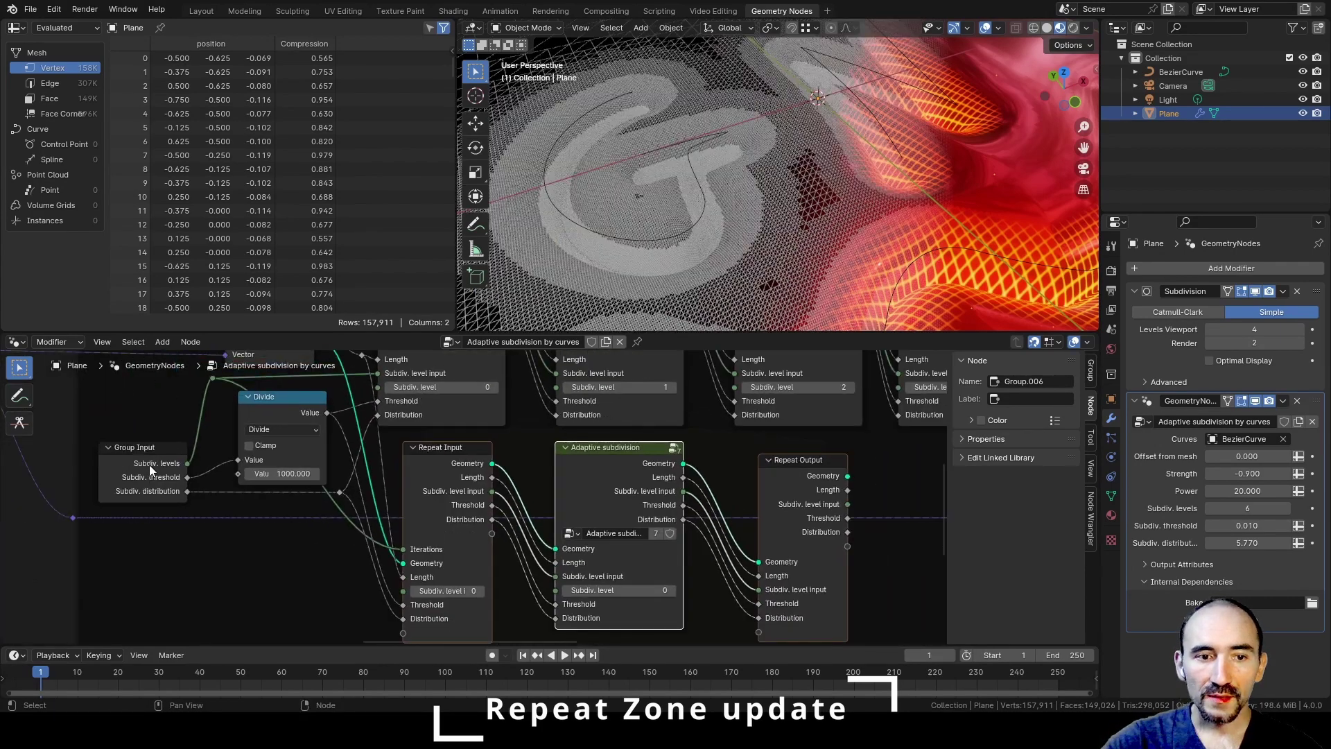
{"action": "left_click_drag", "start_coordinate": [213, 378], "coordinate": [419, 595]}
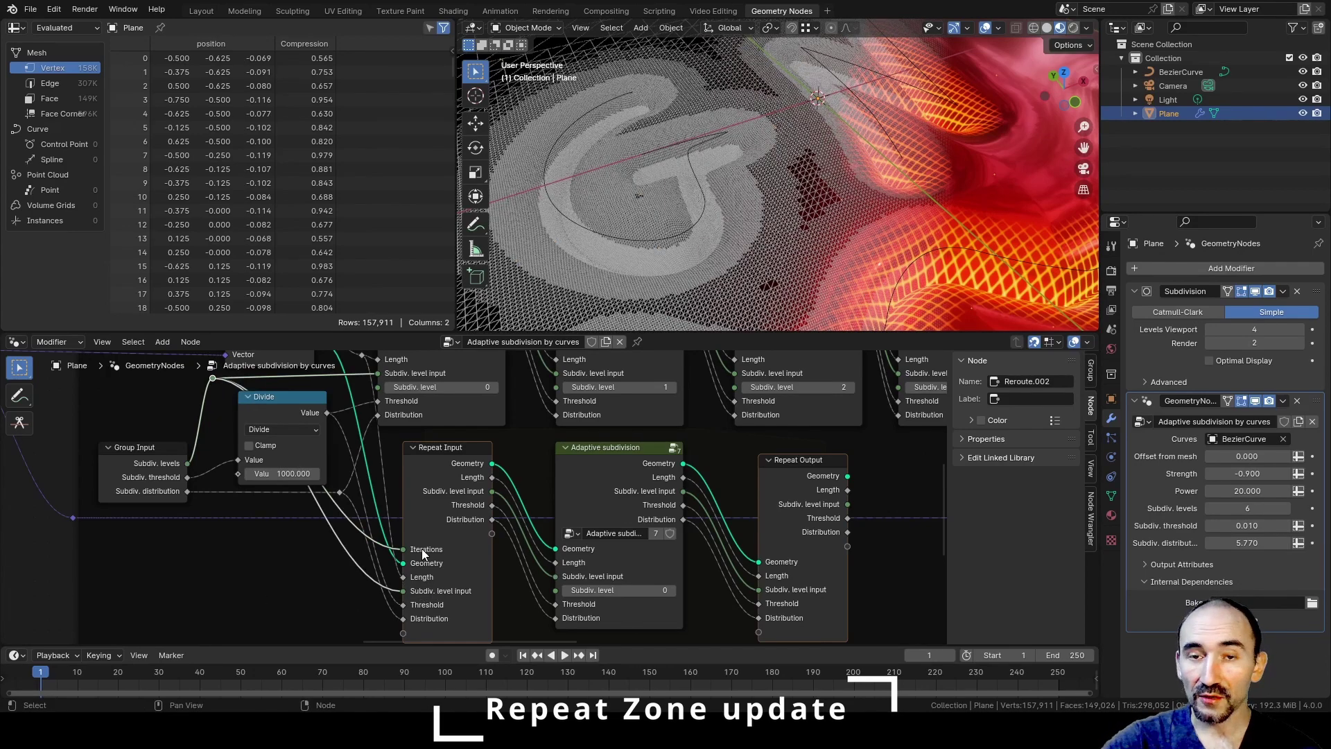
Extend Repeat Input with a Subdiv. level socket connected to the group's Subdiv. level input
{"action": "middle_click_drag", "start_coordinate": [467, 520], "coordinate": [385, 478]}
{"action": "scroll", "coordinate": [388, 477], "scroll_direction": "up", "scroll_amount": 2}
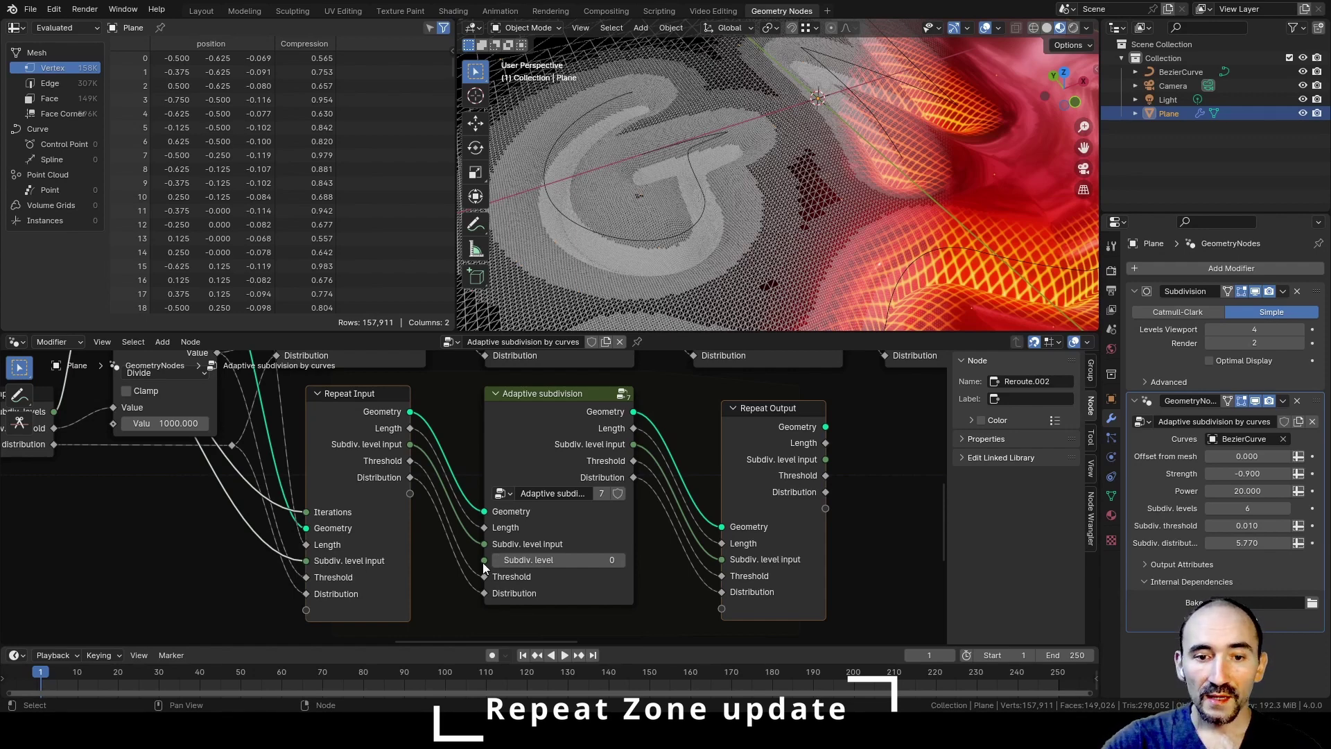
{"action": "left_click_drag", "start_coordinate": [483, 563], "coordinate": [410, 493]}
{"action": "middle_click_drag", "start_coordinate": [389, 551], "coordinate": [307, 501]}
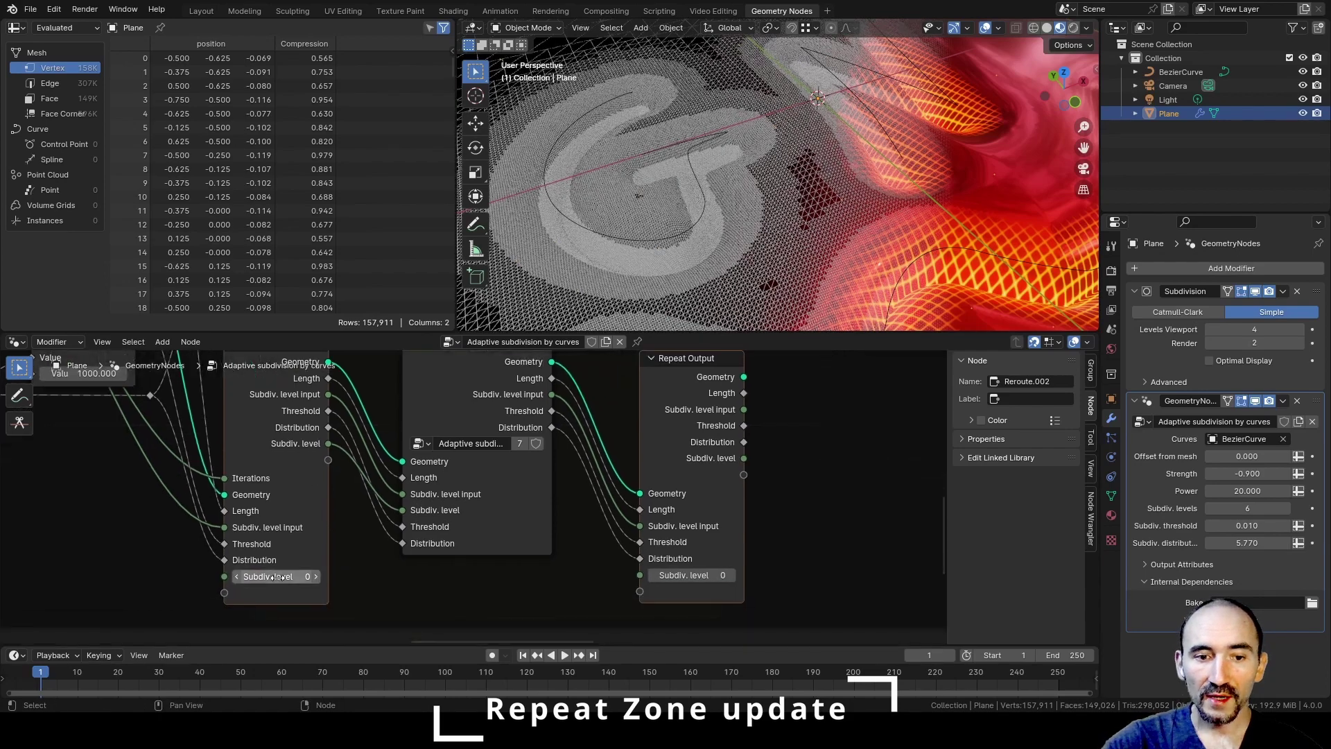
Add a Math Add node below the group, fed by Repeat Input's Subdiv. level, with its second value set to 1
{"action": "left_click_drag", "start_coordinate": [329, 444], "coordinate": [402, 585]}
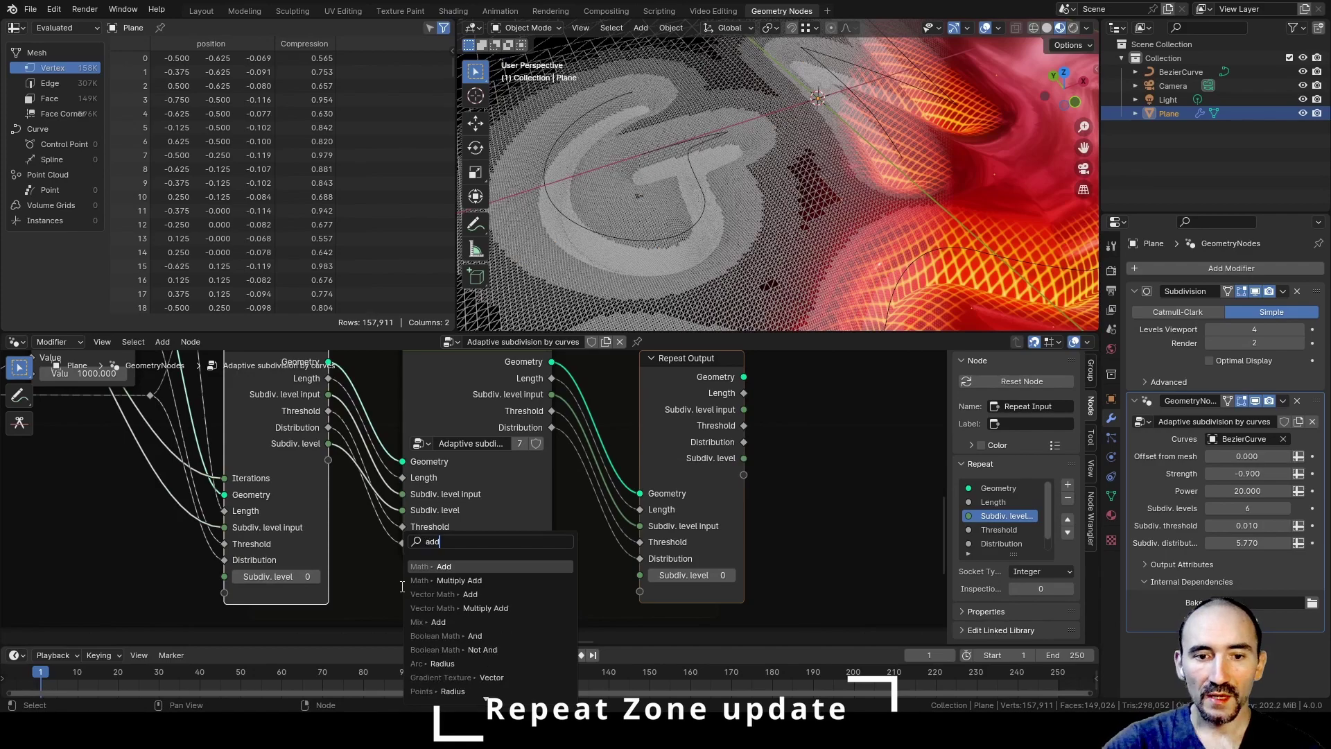
{"action": "key", "text": "Return"}
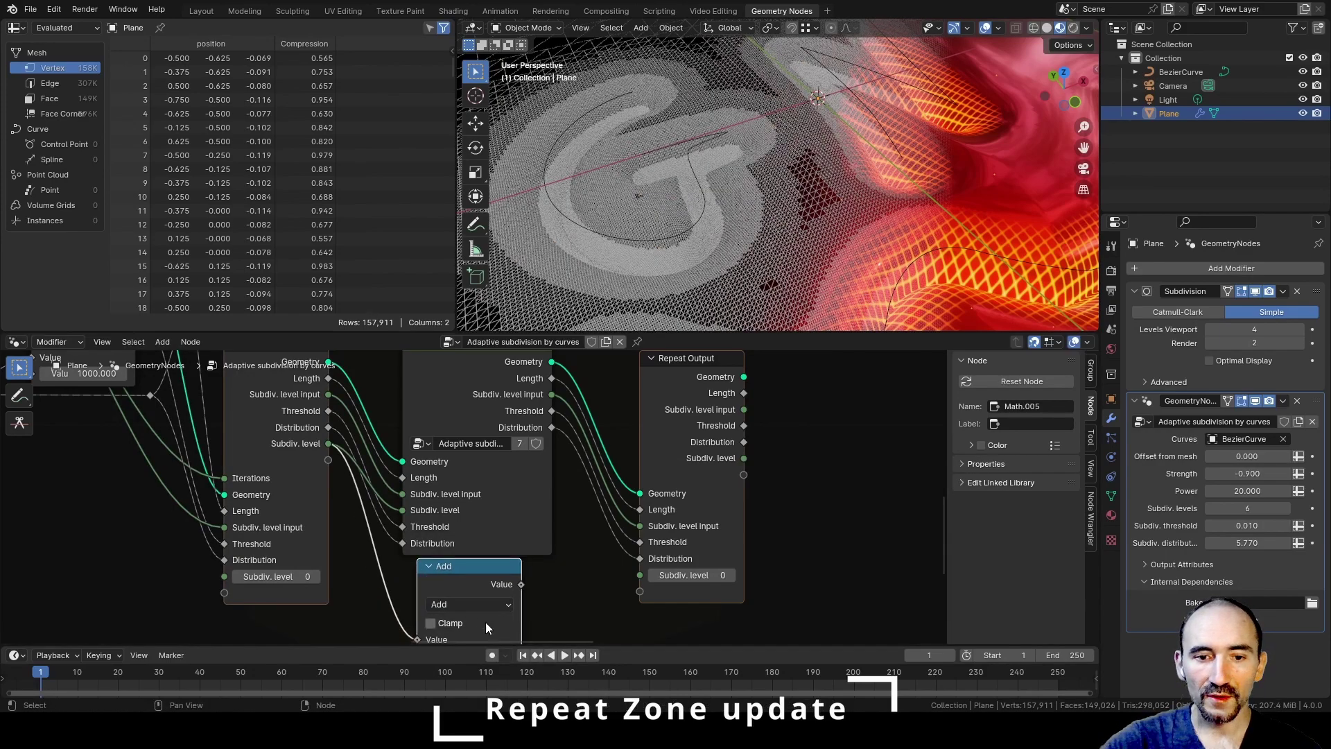
{"action": "middle_click_drag", "start_coordinate": [484, 626], "coordinate": [480, 562]}
{"action": "double_click", "coordinate": [464, 593]}
{"action": "type", "text": "1"}
{"action": "key", "text": "Return"}
Connect the Add node's result to the Subdiv. level socket of Repeat Output
{"action": "scroll", "coordinate": [463, 593], "scroll_direction": "down", "scroll_amount": 1}
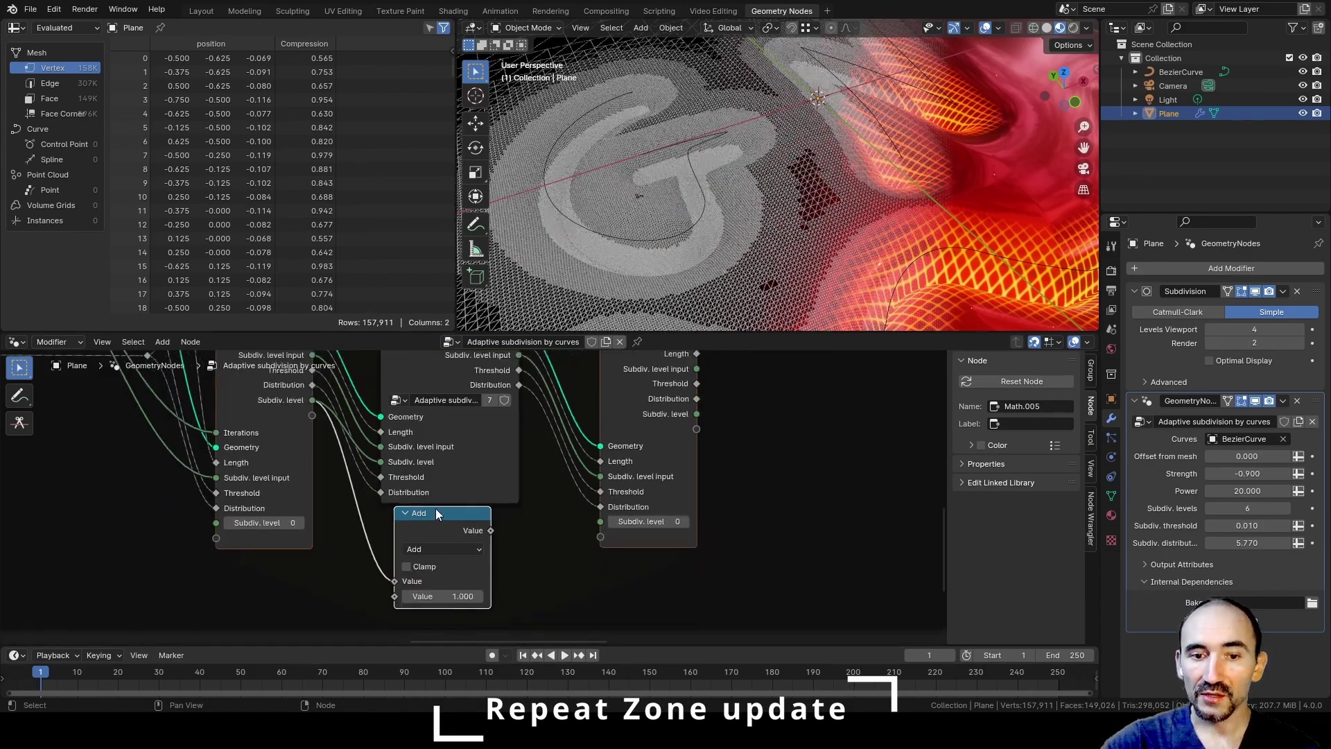
{"action": "left_click_drag", "start_coordinate": [490, 531], "coordinate": [602, 521]}
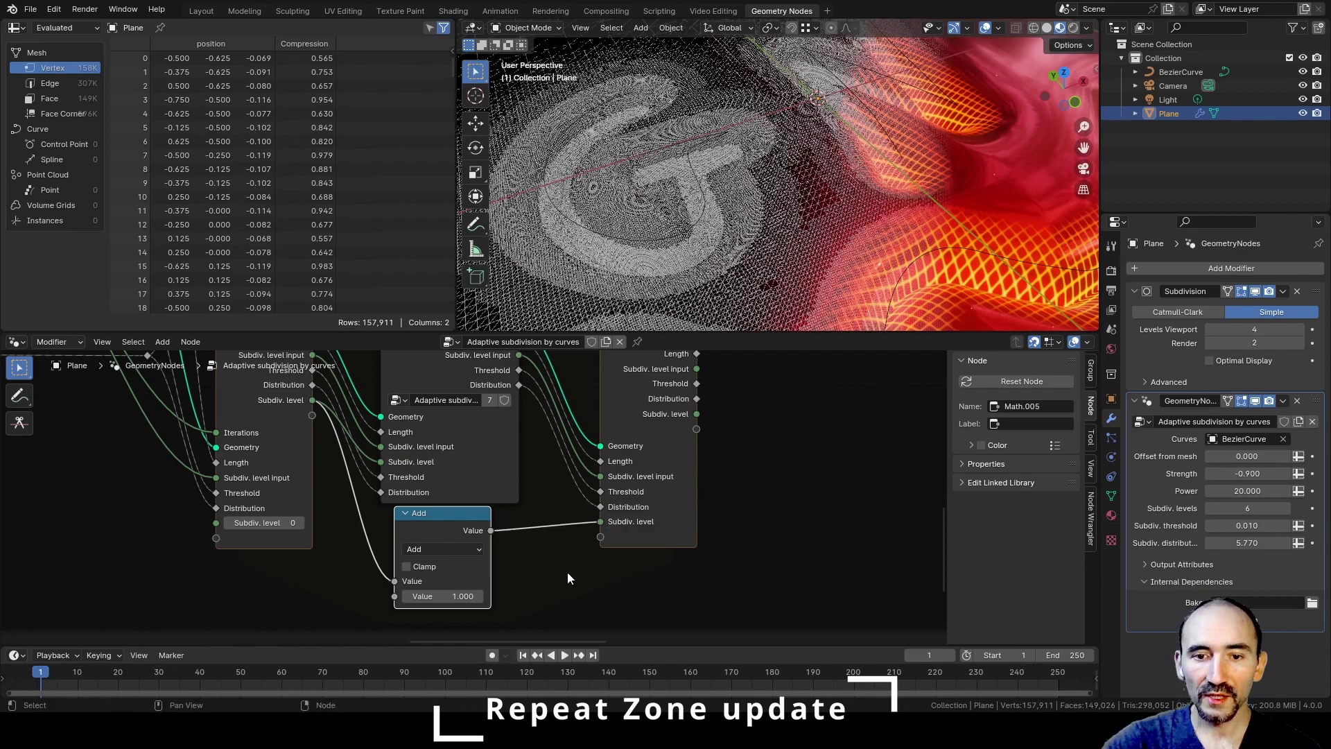
{"action": "scroll", "coordinate": [567, 572], "scroll_direction": "down", "scroll_amount": 2}
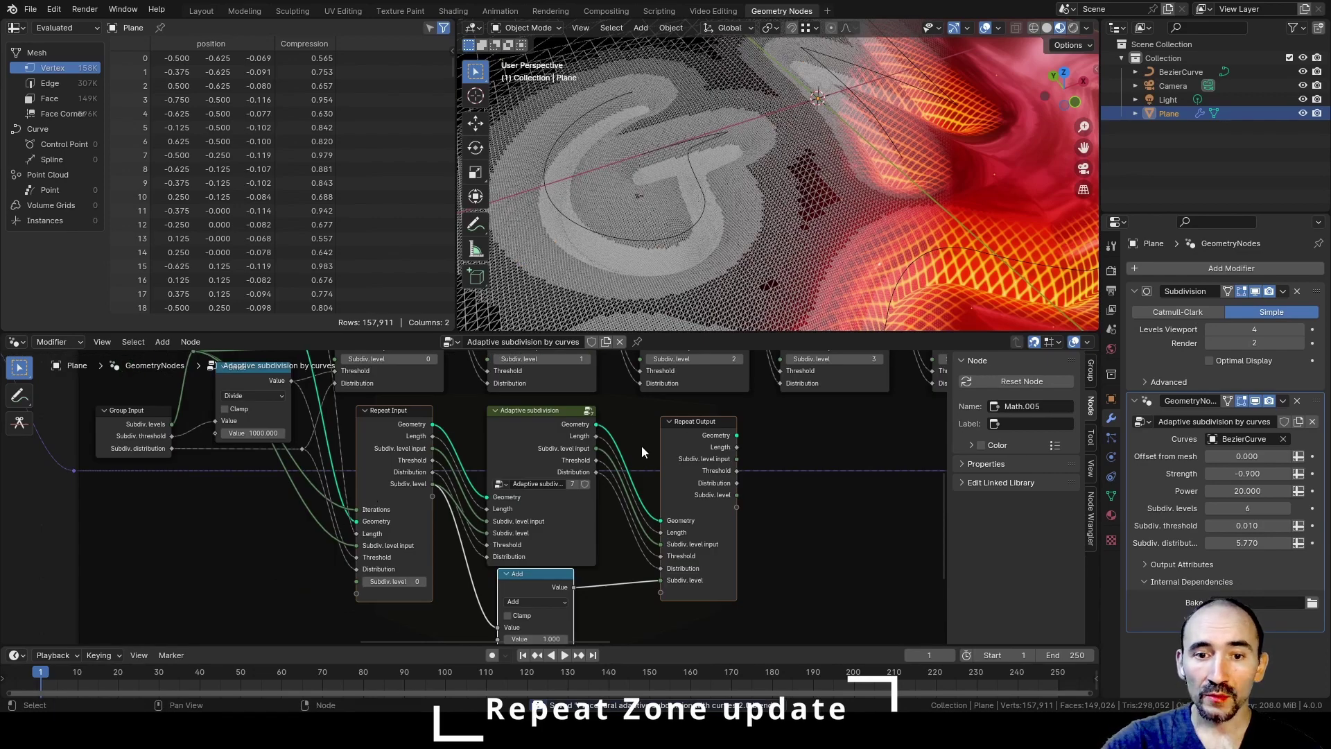
Connect the Geometry output of Repeat Output to the Geometry input of Merge by Distance
{"action": "scroll", "coordinate": [451, 438], "scroll_direction": "up", "scroll_amount": 2}
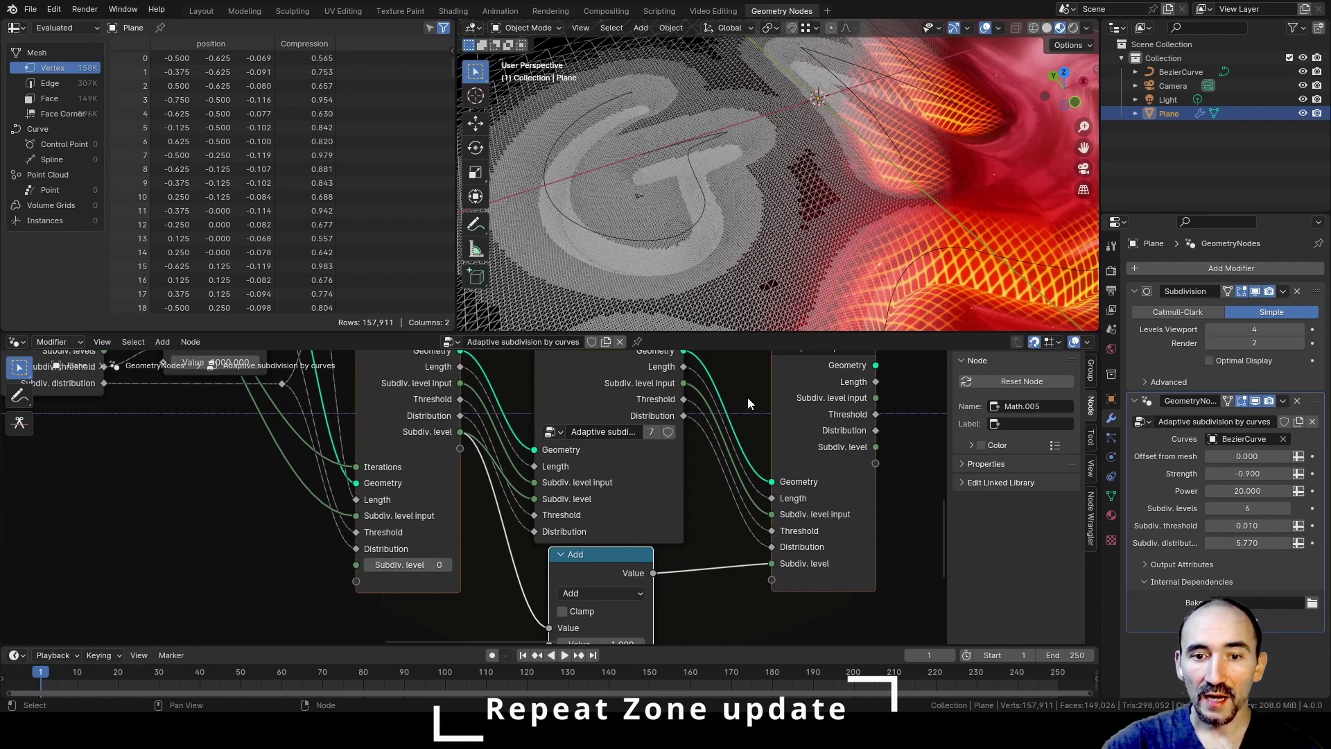
{"action": "middle_click_drag", "start_coordinate": [591, 556], "coordinate": [556, 521]}
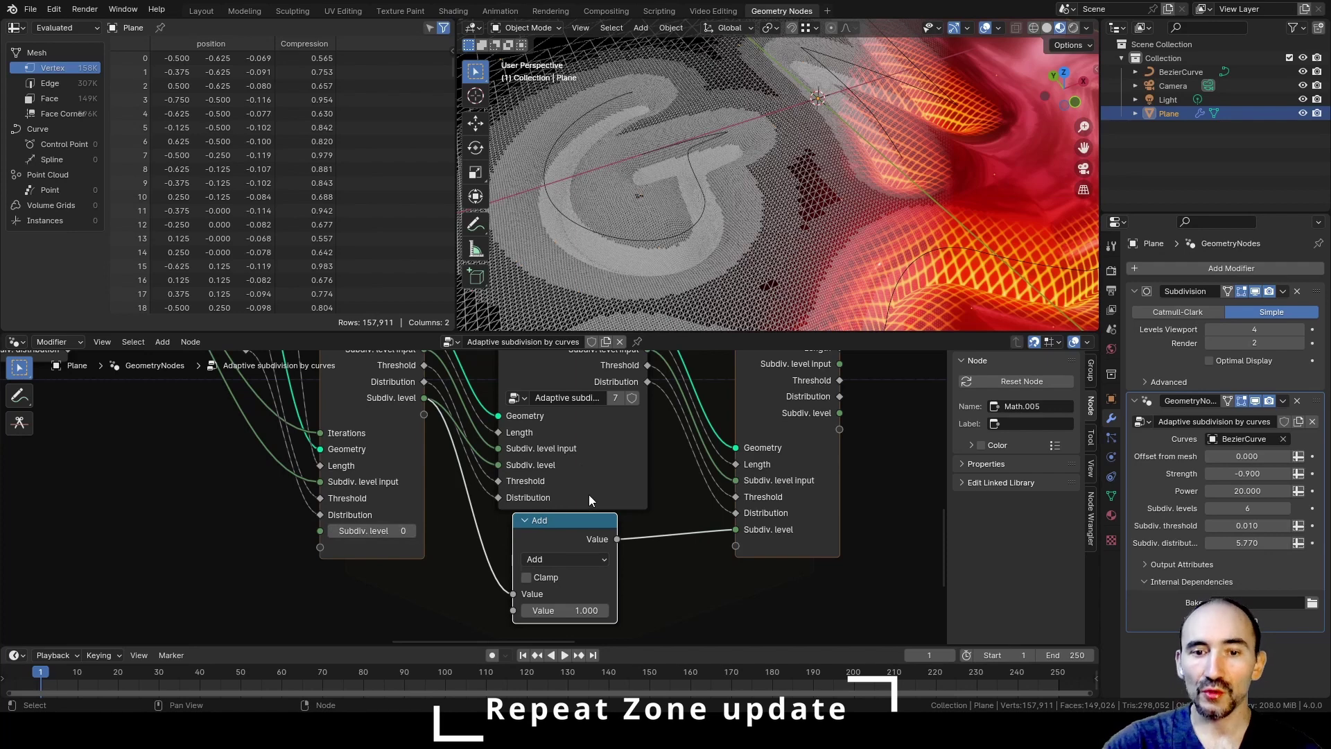
{"action": "middle_click_drag", "start_coordinate": [365, 430], "coordinate": [402, 493]}
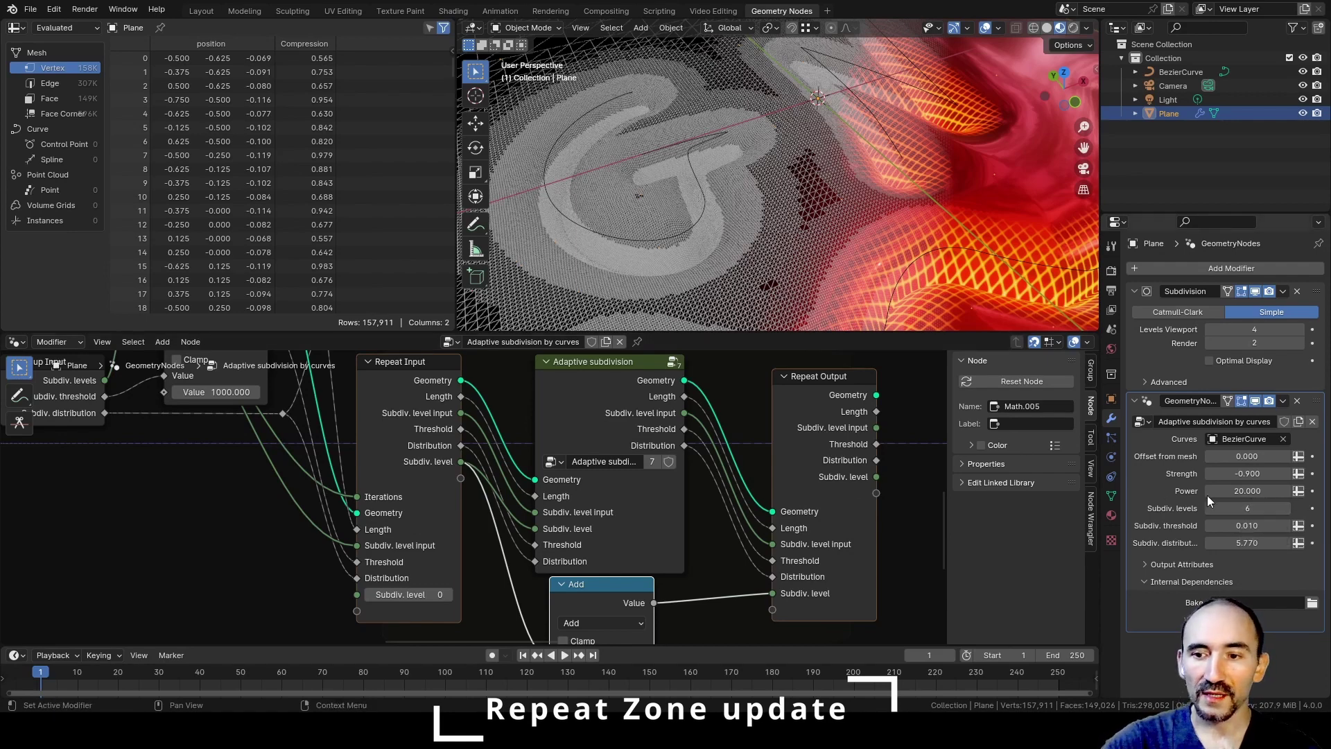
{"action": "scroll", "coordinate": [894, 488], "scroll_direction": "down", "scroll_amount": 8}
{"action": "middle_click_drag", "start_coordinate": [894, 488], "coordinate": [371, 557]}
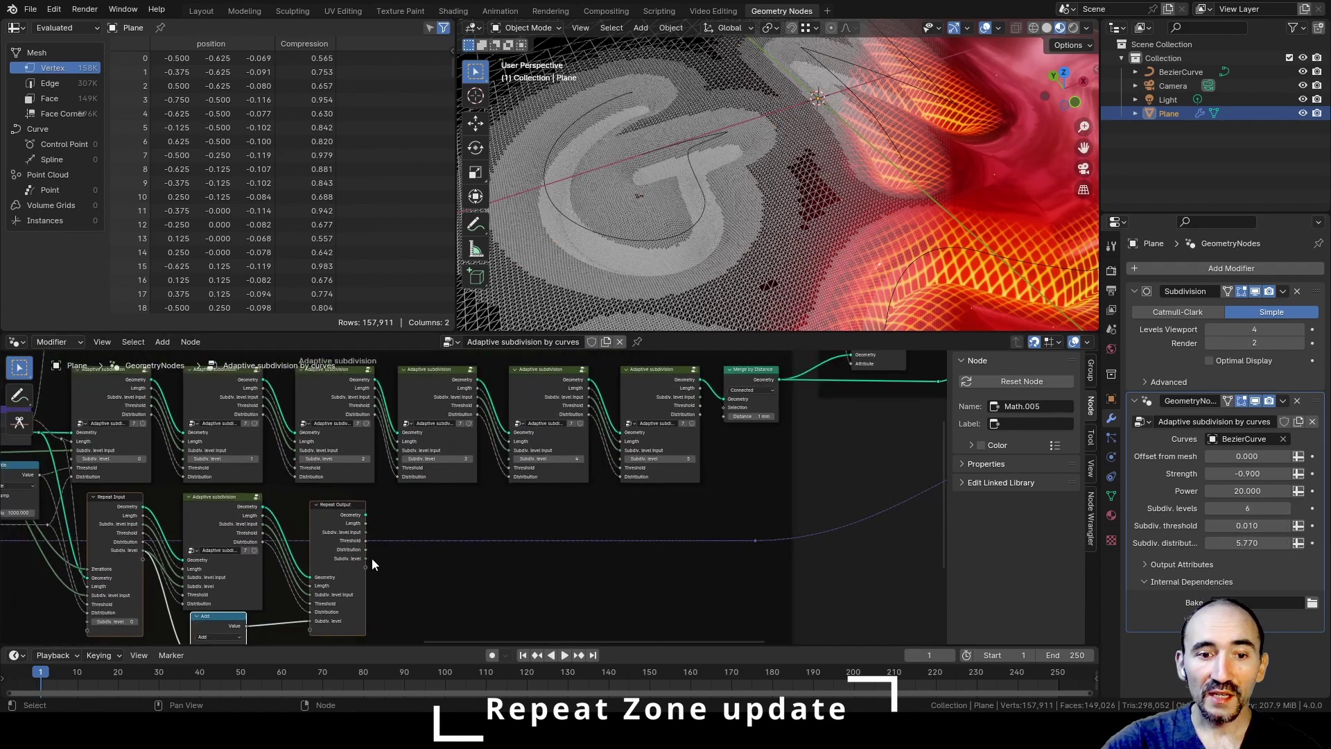
{"action": "middle_click_drag", "start_coordinate": [508, 488], "coordinate": [268, 560]}
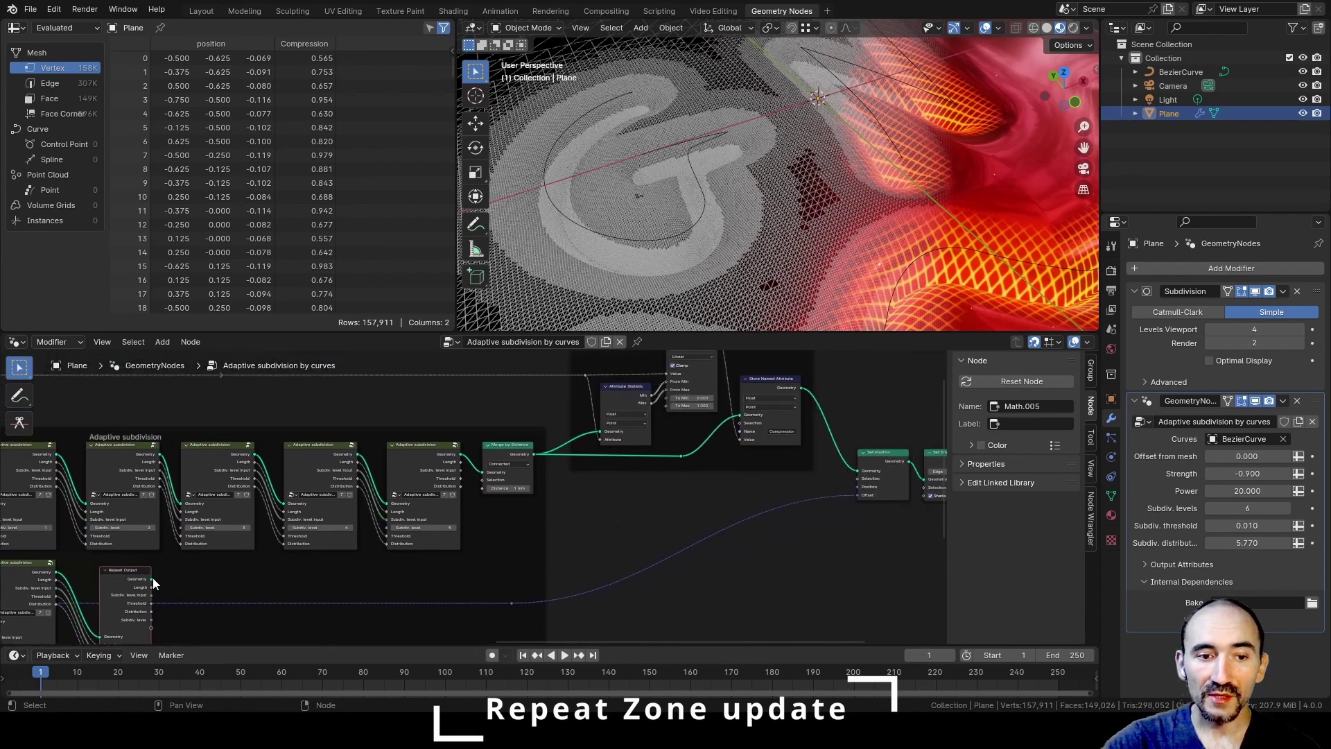
{"action": "left_click_drag", "start_coordinate": [151, 578], "coordinate": [481, 470]}
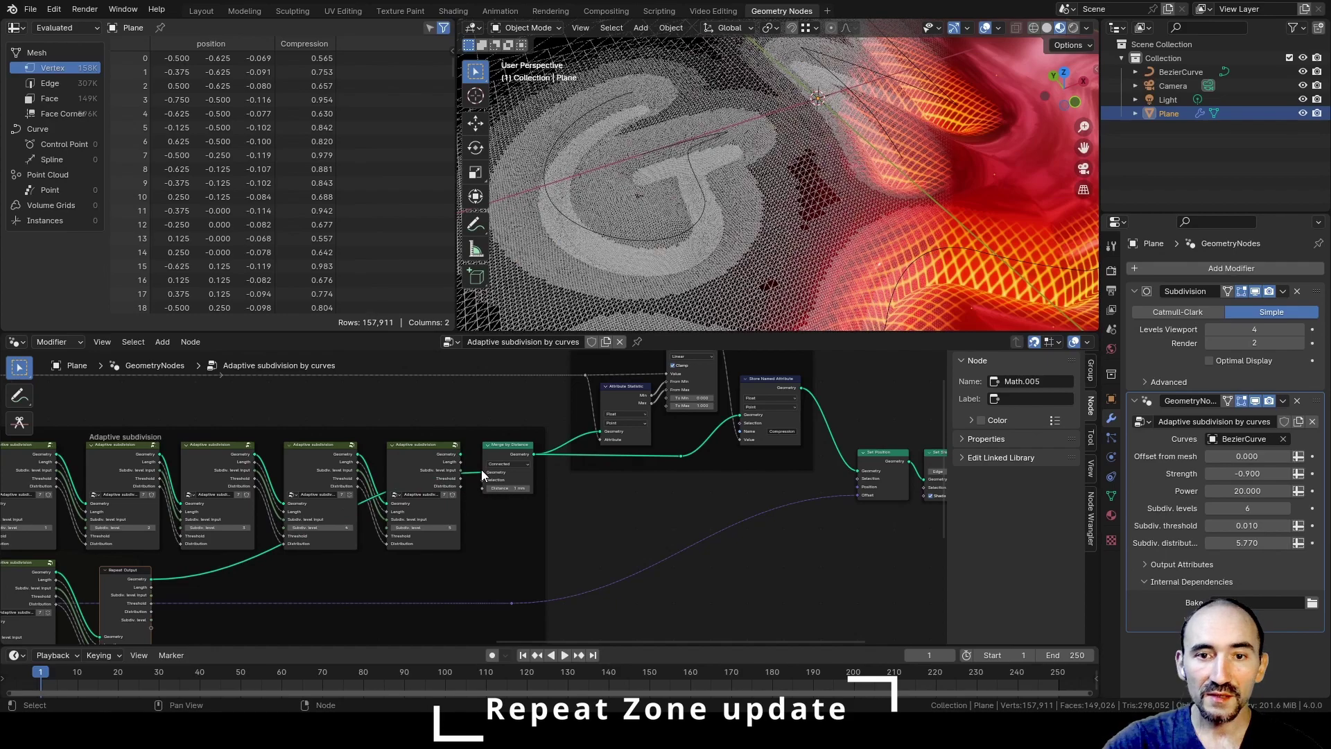
{"action": "scroll", "coordinate": [893, 197], "scroll_direction": "down", "scroll_amount": 6}
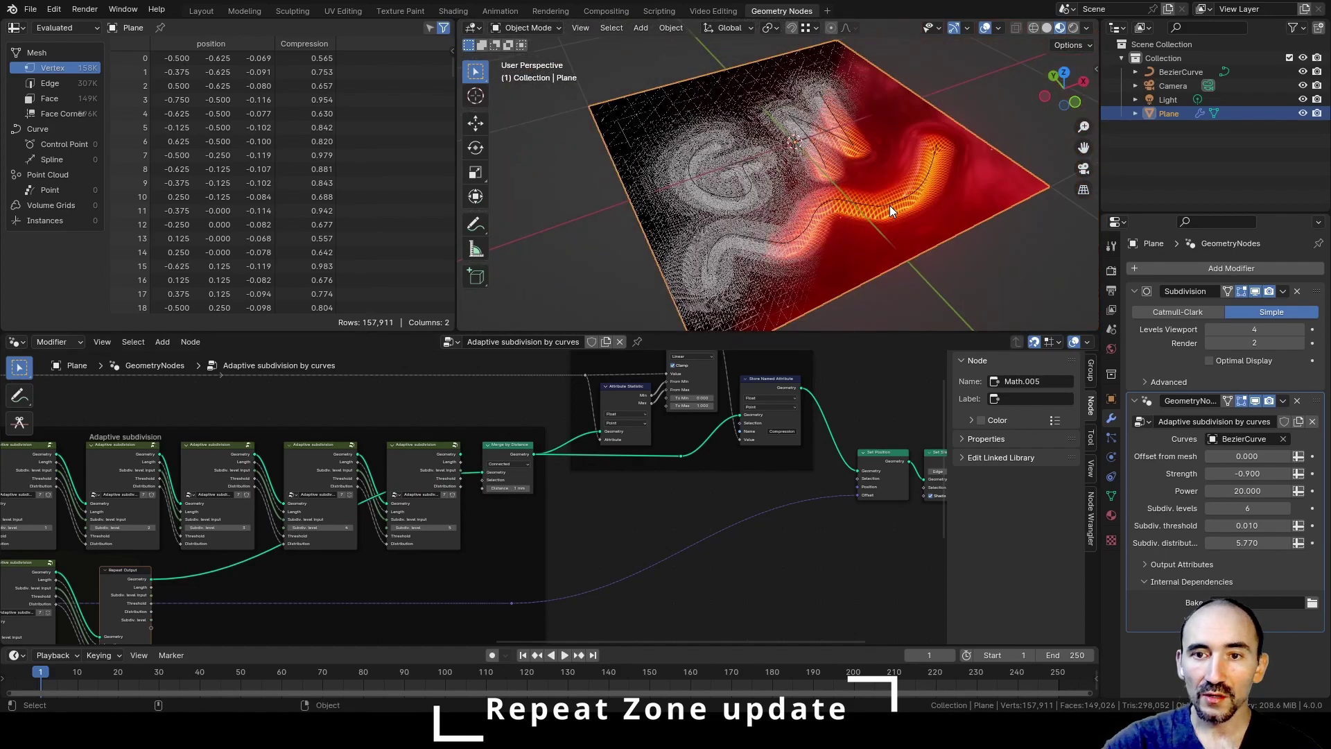
{"action": "scroll", "coordinate": [889, 206], "scroll_direction": "up", "scroll_amount": 2}
{"action": "mouse_move", "coordinate": [893, 206]}
{"action": "middle_mouse_down"}
{"action": "mouse_move", "coordinate": [815, 179]}
{"action": "mouse_move", "coordinate": [815, 147]}
{"action": "mouse_move", "coordinate": [890, 186]}
{"action": "middle_mouse_up"}
Delete the six chained Adaptive subdivision group nodes above the repeat zone
{"action": "left_click", "coordinate": [241, 431]}
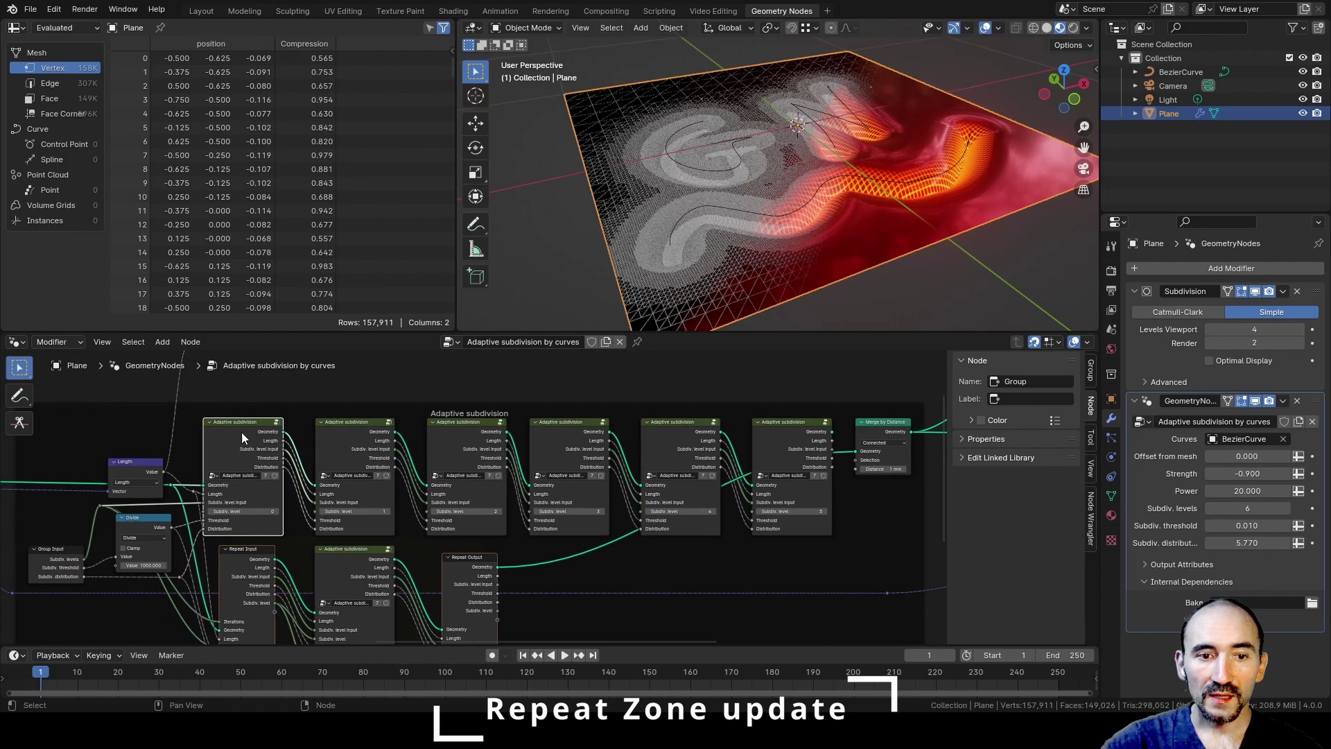
{"action": "left_click", "coordinate": [359, 434], "text": "shift"}
{"action": "left_click", "coordinate": [459, 431], "text": "shift"}
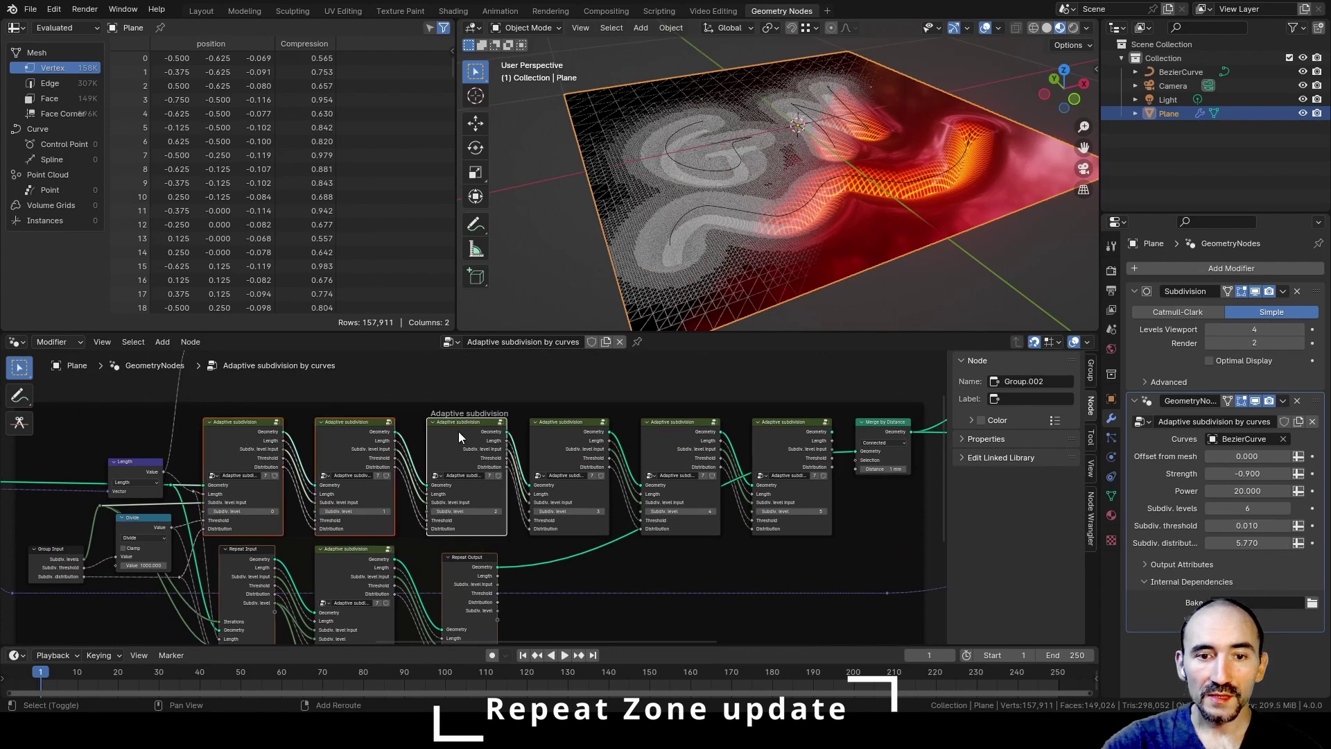
{"action": "left_click", "coordinate": [568, 431], "text": "shift"}
{"action": "left_click", "coordinate": [679, 429], "text": "shift"}
{"action": "left_click", "coordinate": [795, 424], "text": "shift"}
{"action": "key", "text": "ctrl+x"}
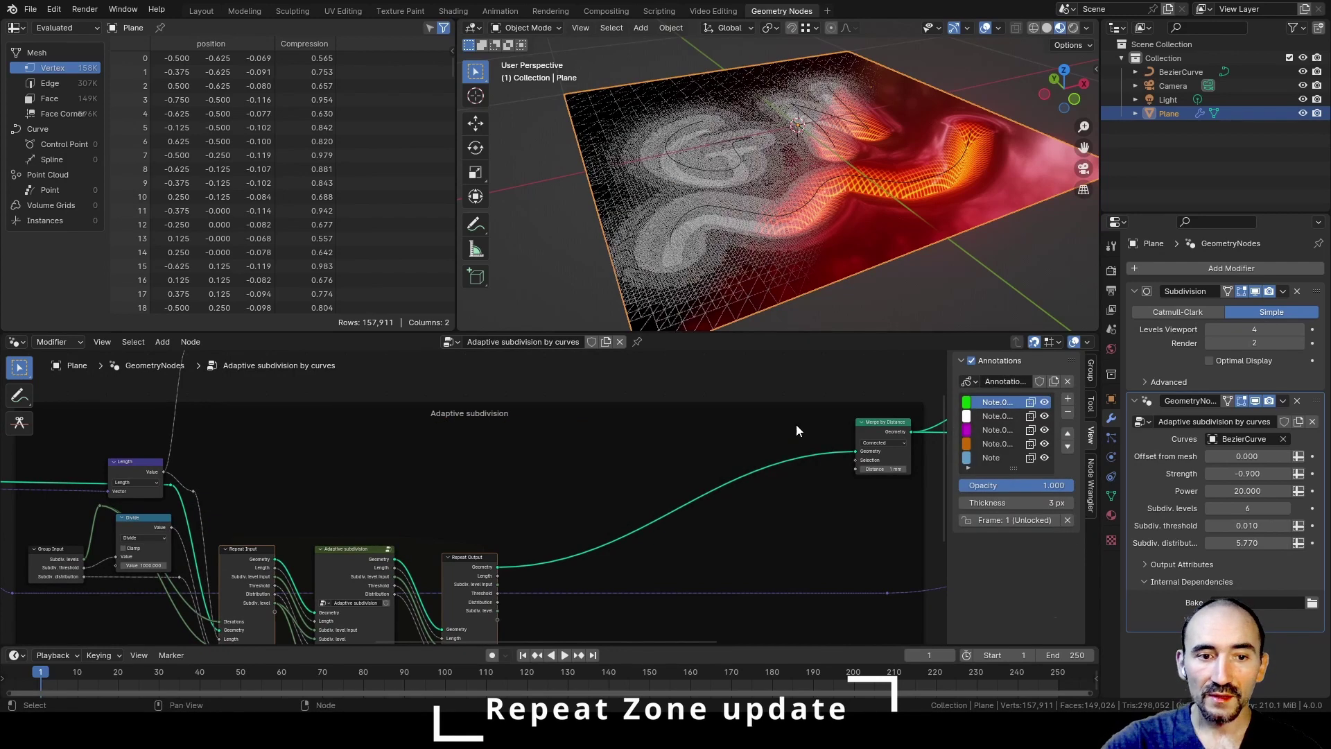
Move the repeat zone nodes up into the freed space and shift the Subdiv. levels reroute and Divide node closer to Repeat Input
{"action": "left_click_drag", "start_coordinate": [233, 515], "coordinate": [477, 604]}
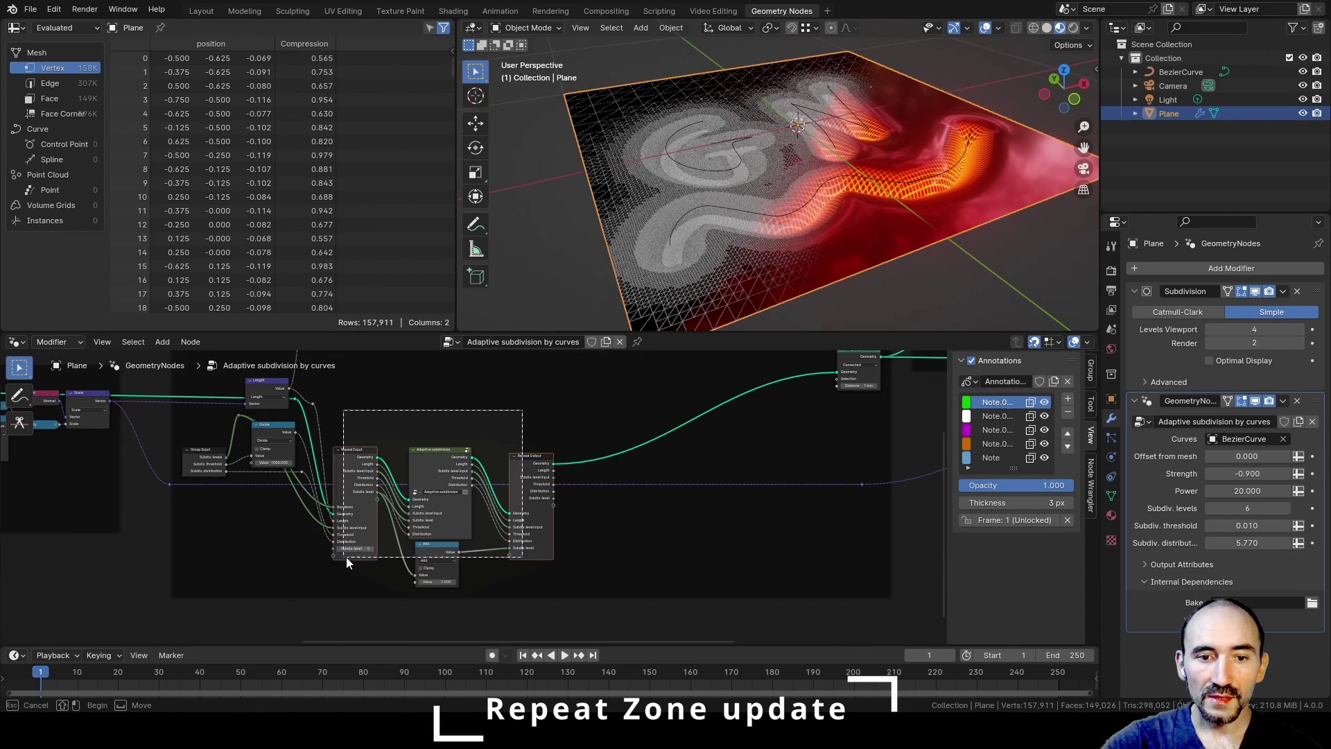
{"action": "left_click_drag", "start_coordinate": [347, 556], "coordinate": [352, 565]}
{"action": "left_click_drag", "start_coordinate": [429, 497], "coordinate": [454, 393]}
{"action": "scroll", "coordinate": [418, 546], "scroll_direction": "up", "scroll_amount": 1}
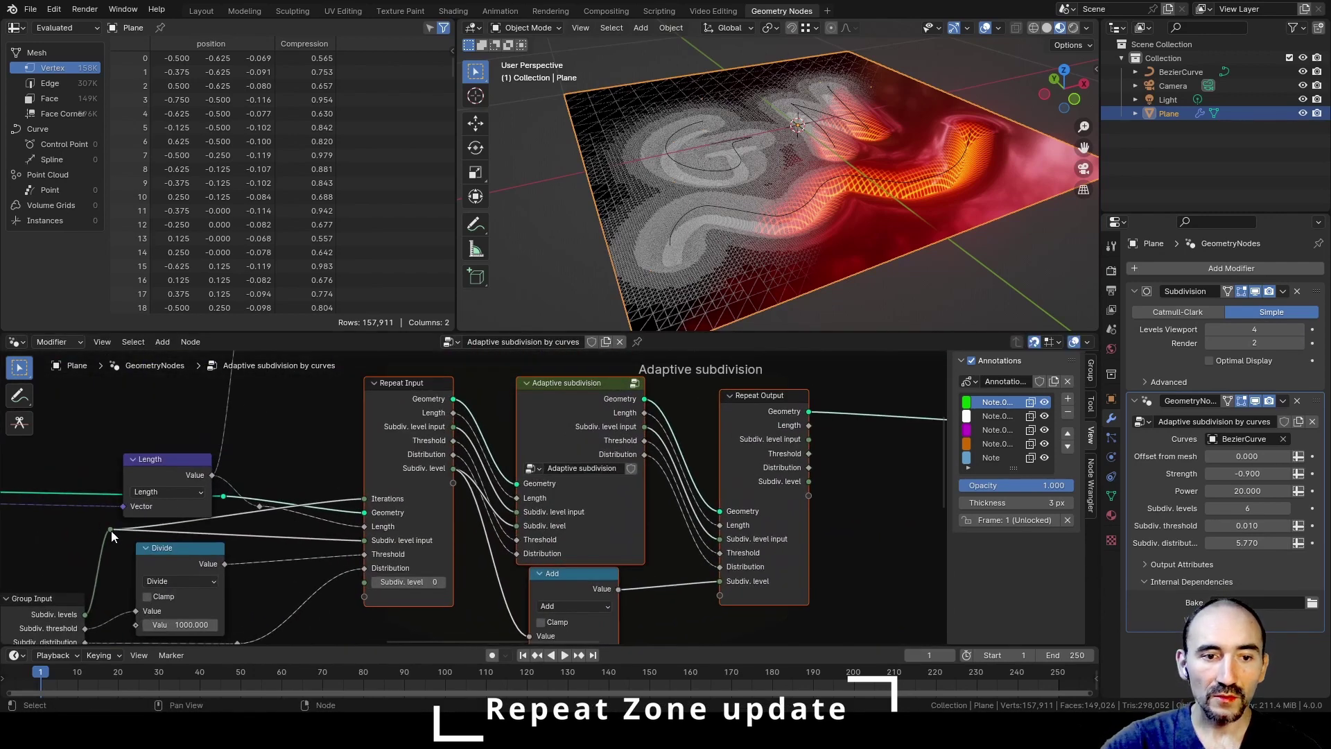
{"action": "left_click", "coordinate": [111, 530]}
{"action": "left_click_drag", "start_coordinate": [124, 527], "coordinate": [287, 551]}
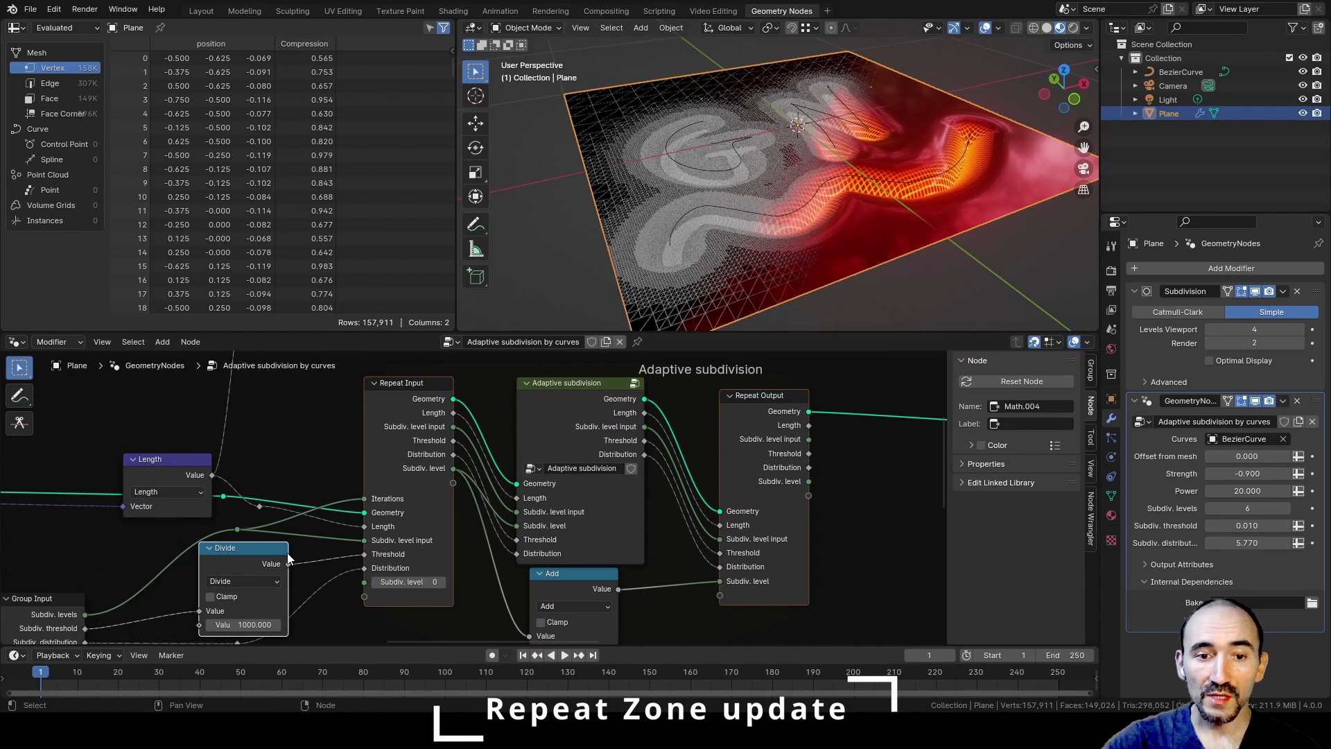
Move the Merge by Distance node next to Repeat Output so the Adaptive subdivision frame shrinks
{"action": "scroll", "coordinate": [571, 477], "scroll_direction": "down", "scroll_amount": 1}
{"action": "middle_click_drag", "start_coordinate": [839, 471], "coordinate": [589, 468]}
{"action": "scroll", "coordinate": [589, 468], "scroll_direction": "down", "scroll_amount": 7}
{"action": "left_click_drag", "start_coordinate": [650, 464], "coordinate": [496, 464]}
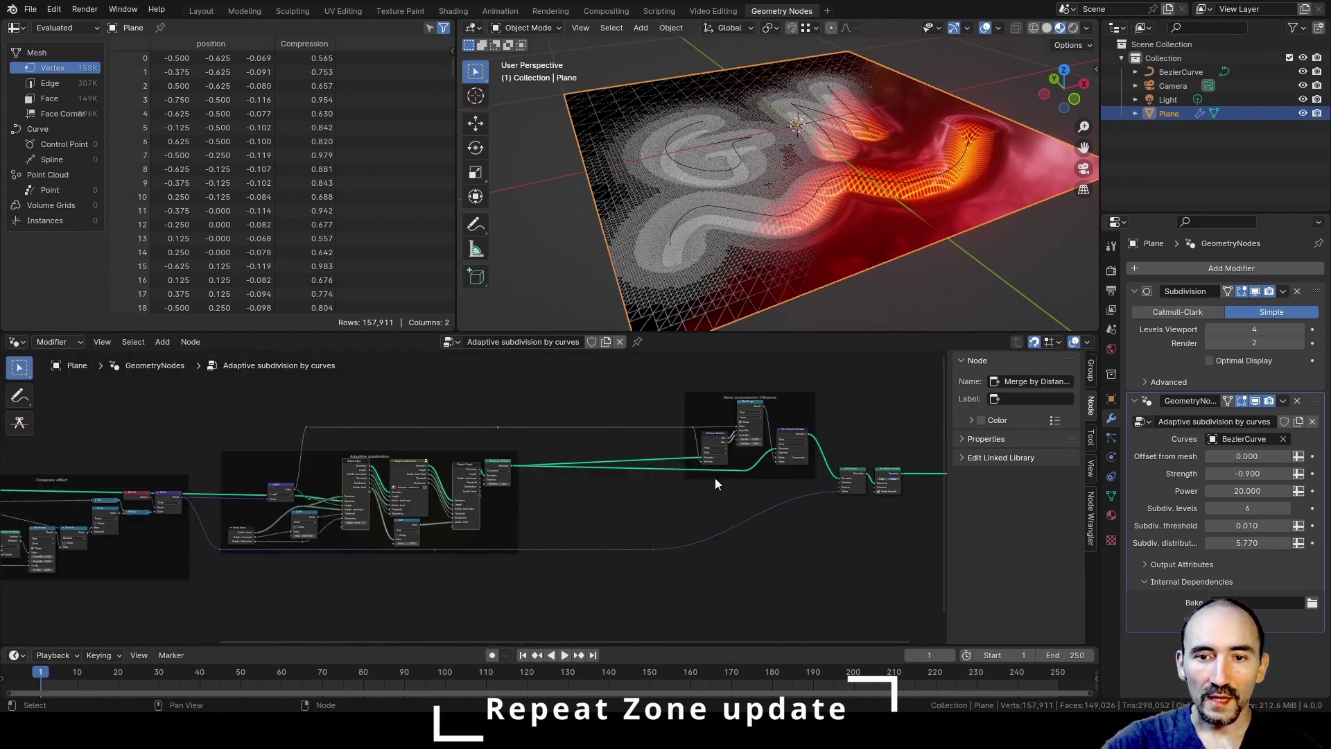
Move all nodes downstream of Merge by Distance closer to the Adaptive subdivision frame and save the file
{"action": "middle_click_drag", "start_coordinate": [714, 478], "coordinate": [497, 480]}
{"action": "left_click_drag", "start_coordinate": [401, 379], "coordinate": [835, 594]}
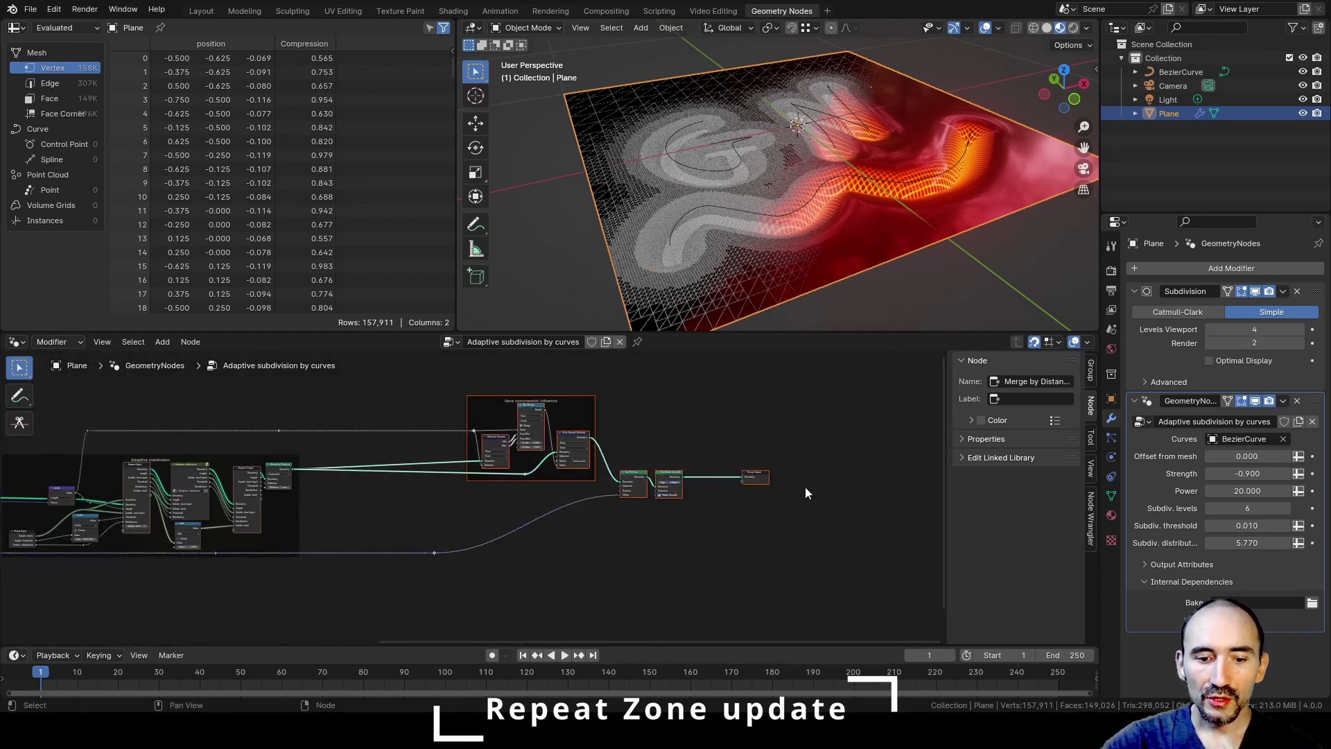
{"action": "key", "text": "g"}
{"action": "left_click", "coordinate": [651, 492]}
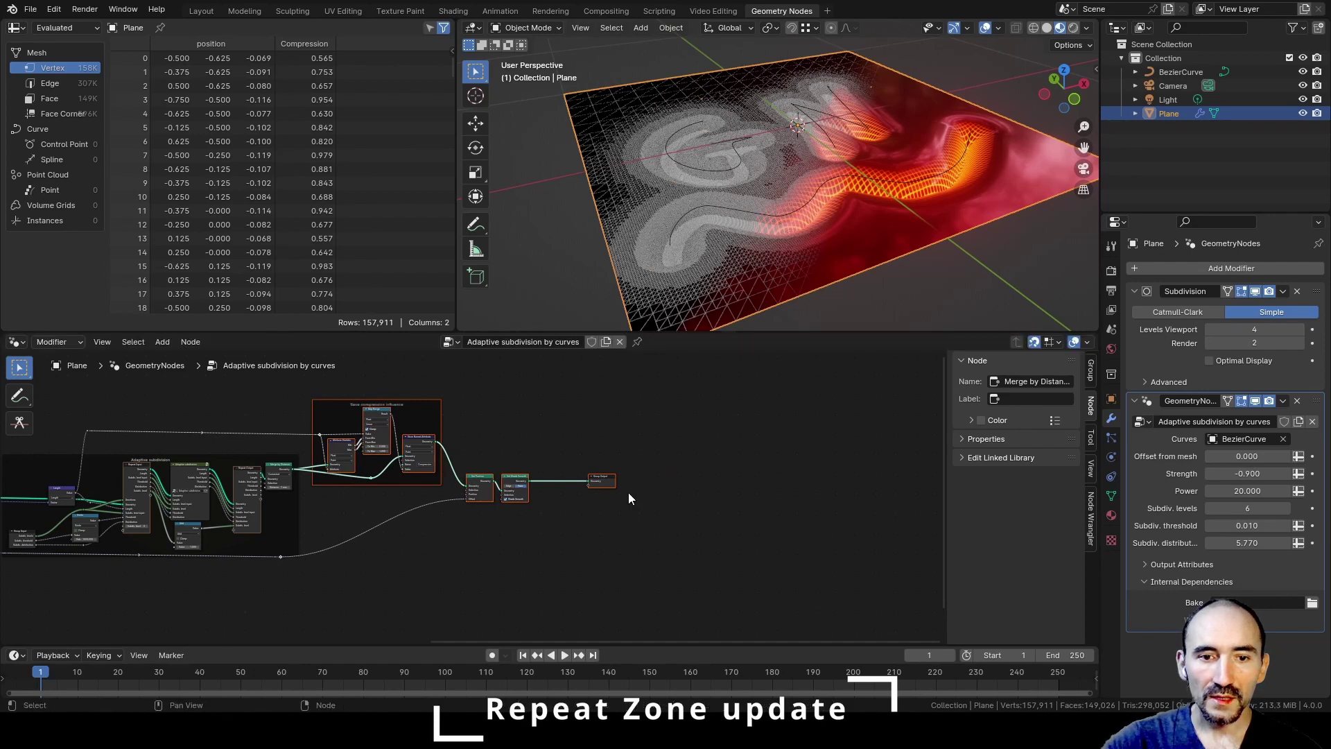
{"action": "scroll", "coordinate": [630, 513], "scroll_direction": "up", "scroll_amount": 5}
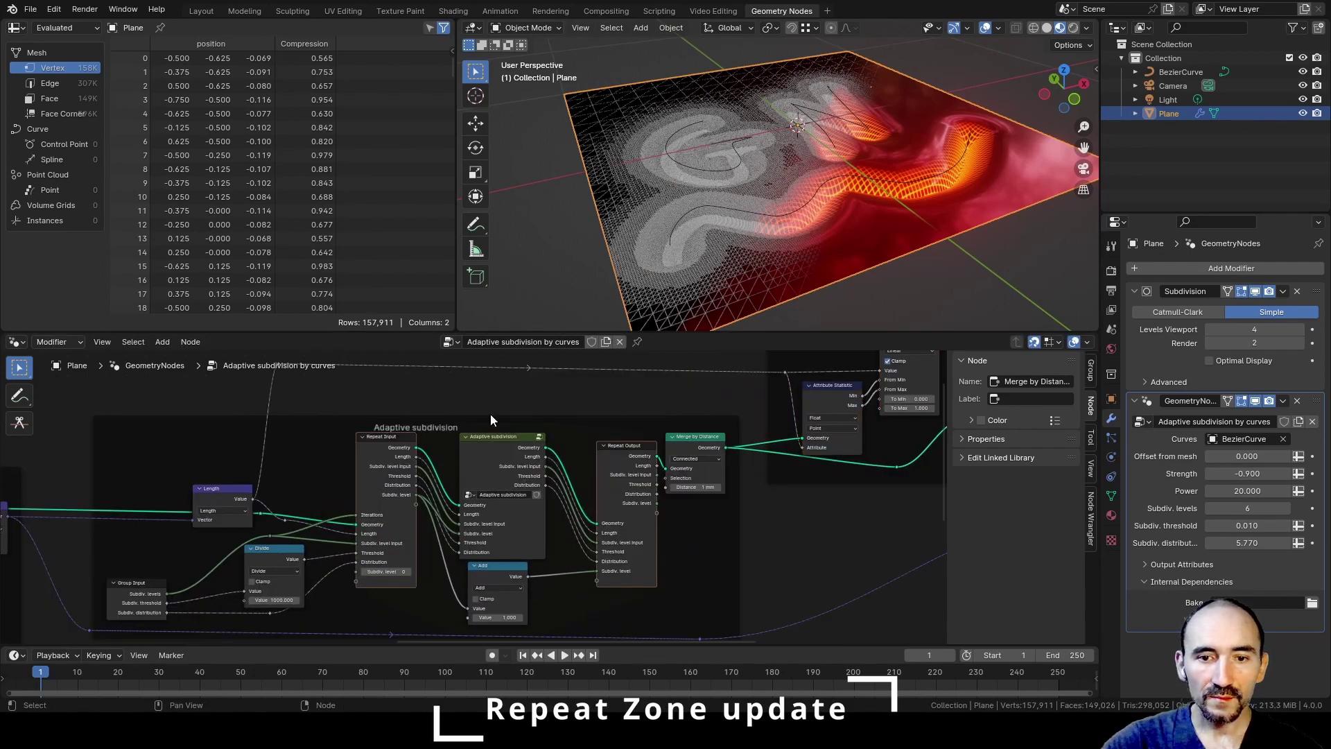
{"action": "key", "text": "ctrl+s"}
Lower the modifier's Subdiv. levels to 2 and show the plane in wireframe to examine the mesh
{"action": "left_click", "coordinate": [1207, 507]}
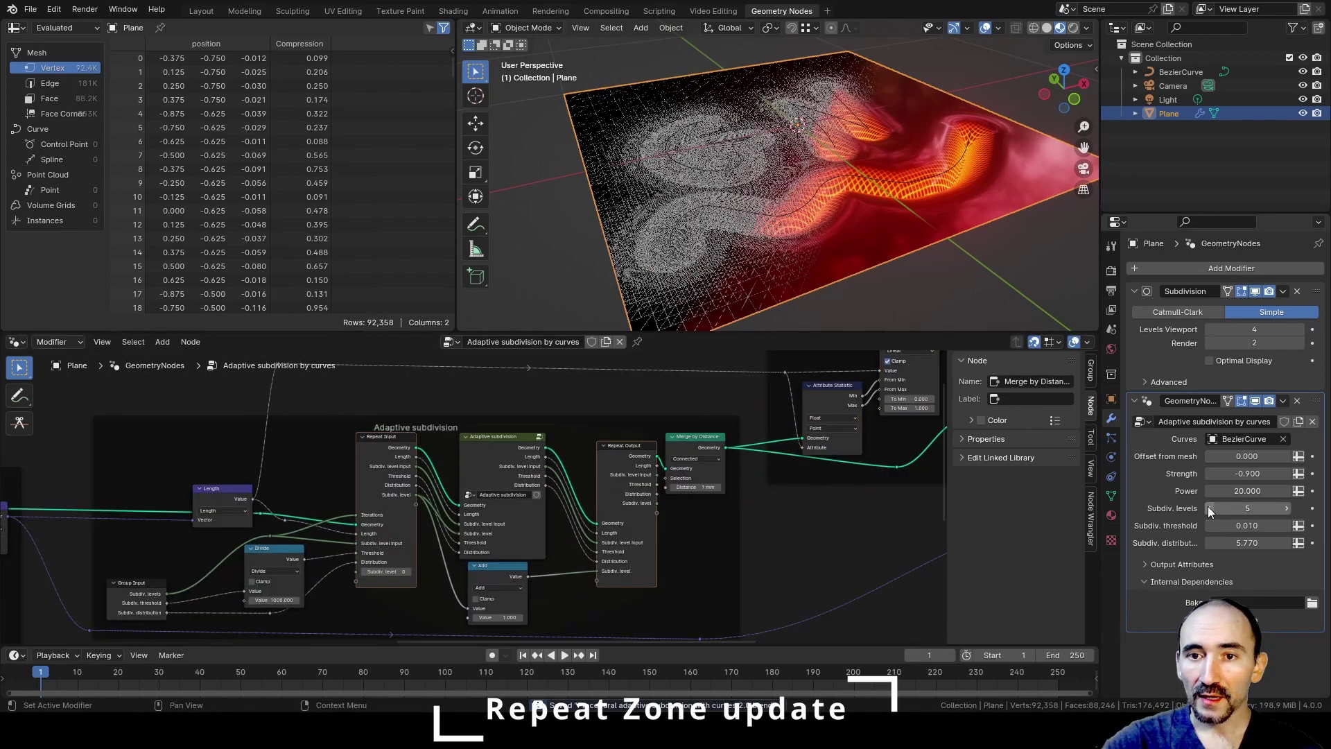
{"action": "left_click", "coordinate": [1207, 506]}
{"action": "left_click", "coordinate": [1207, 507]}
{"action": "left_click", "coordinate": [1207, 507]}
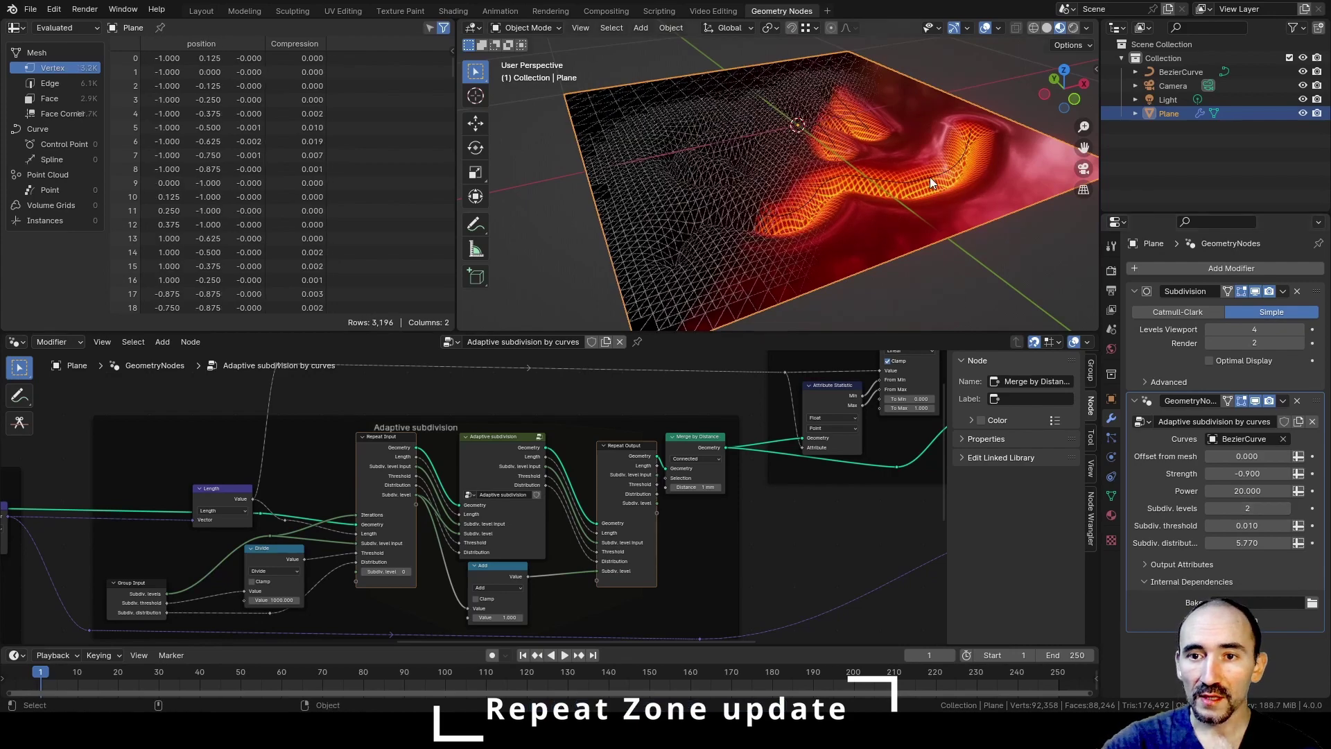
{"action": "key", "text": "shift+z"}
{"action": "scroll", "coordinate": [831, 209], "scroll_direction": "up", "scroll_amount": 6}
{"action": "scroll", "coordinate": [830, 209], "scroll_direction": "down", "scroll_amount": 4}
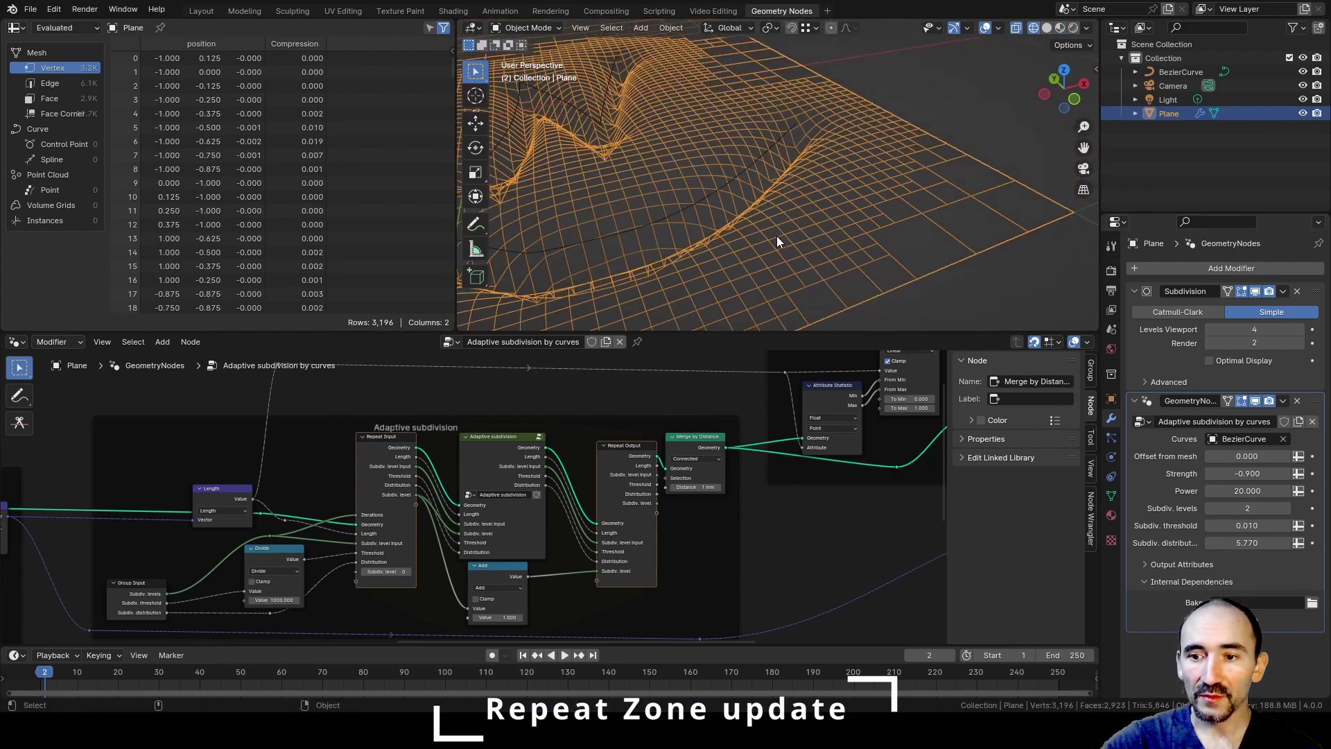
Raise the modifier's Subdiv. levels to 6
{"action": "left_click", "coordinate": [1287, 508]}
{"action": "left_click", "coordinate": [1287, 508]}
{"action": "left_click", "coordinate": [1286, 508]}
{"action": "left_click", "coordinate": [1286, 508]}
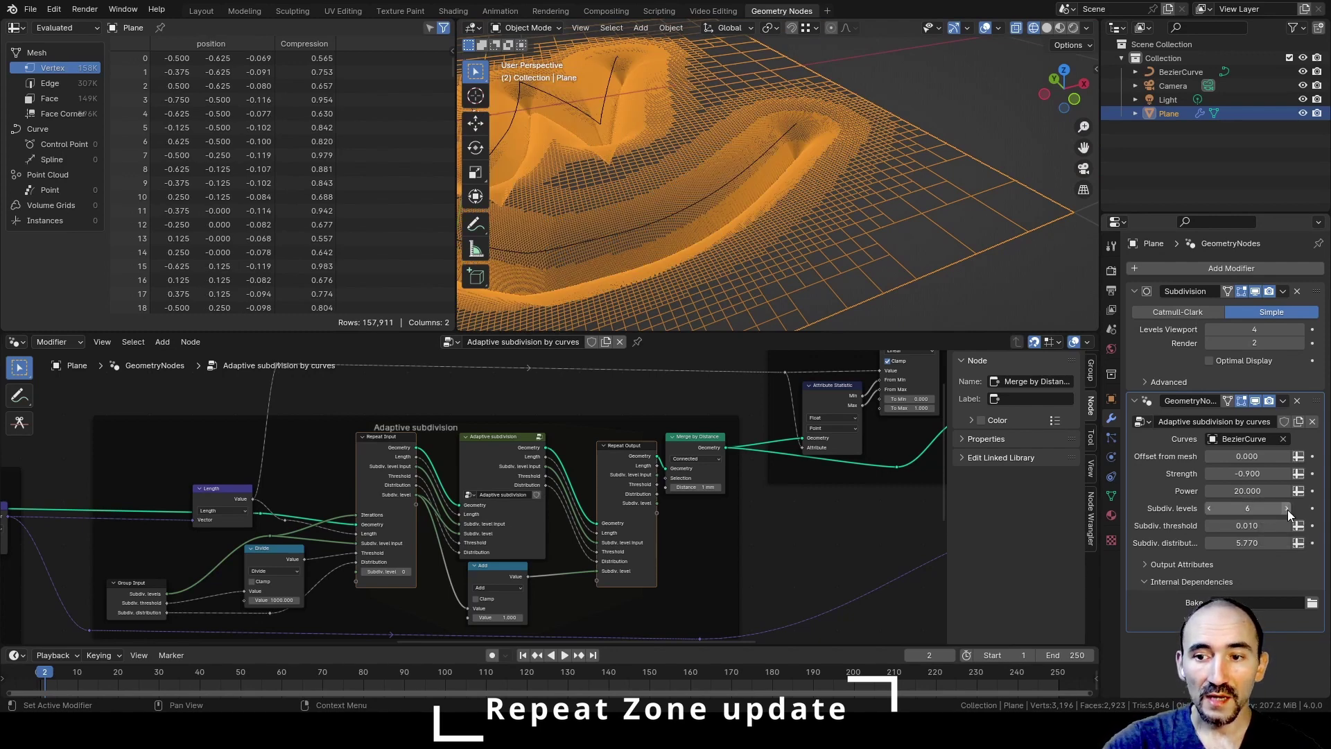
Set the maximum of the node group's Subdiv. levels input to 10000
{"action": "middle_click_drag", "start_coordinate": [385, 532], "coordinate": [590, 453]}
{"action": "scroll", "coordinate": [556, 485], "scroll_direction": "up", "scroll_amount": 7}
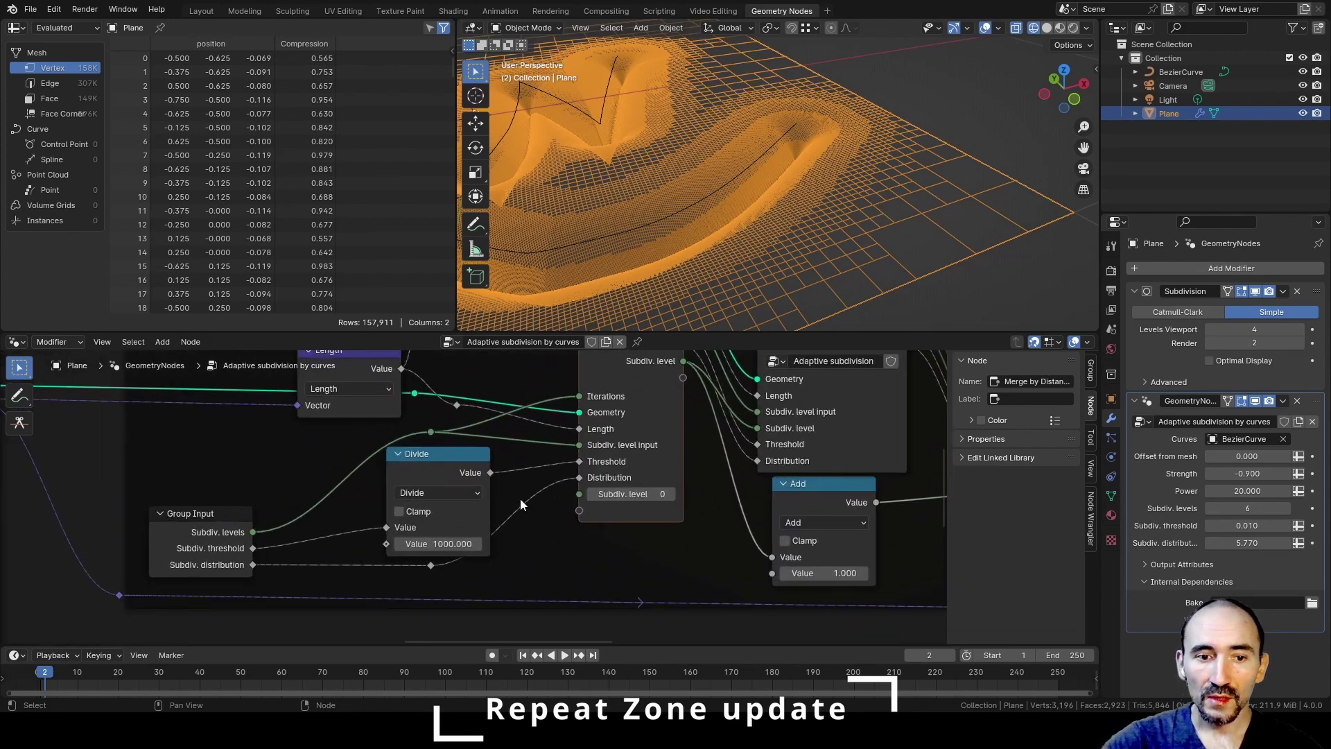
{"action": "left_click", "coordinate": [200, 511]}
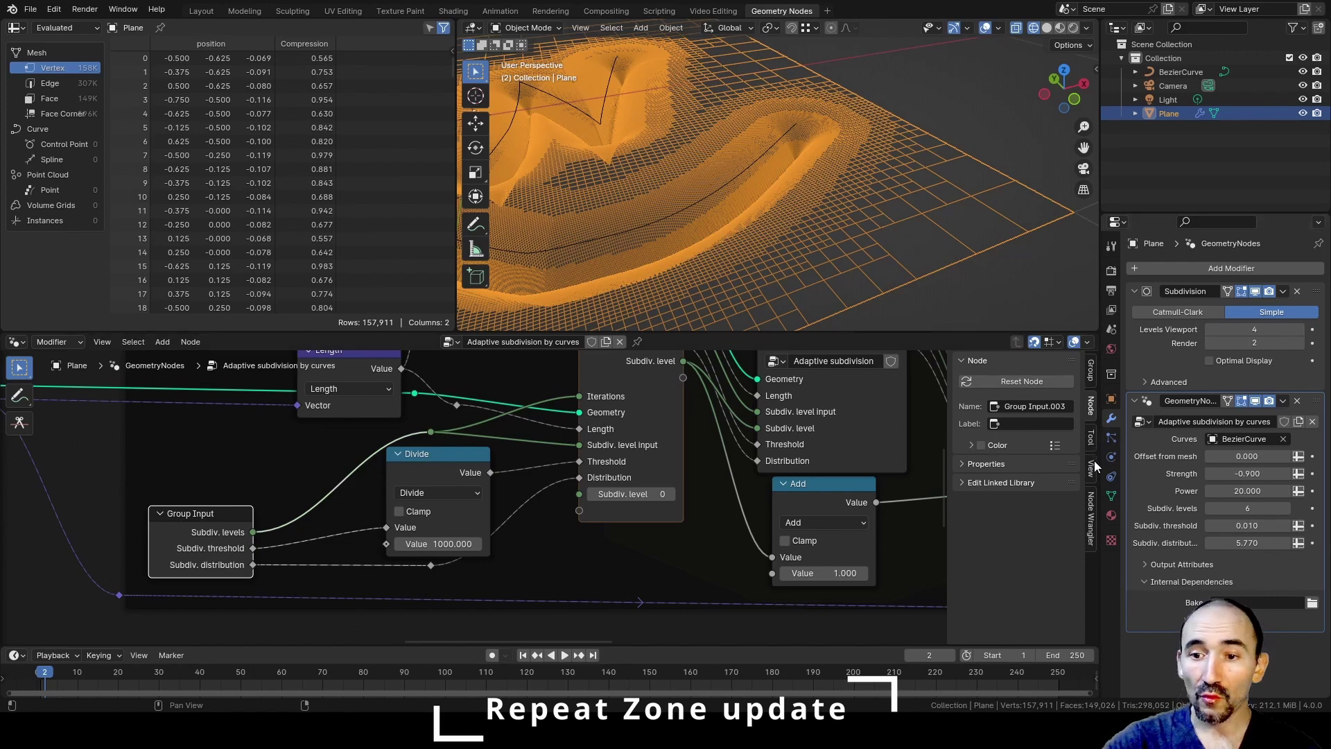
{"action": "left_click", "coordinate": [1094, 369]}
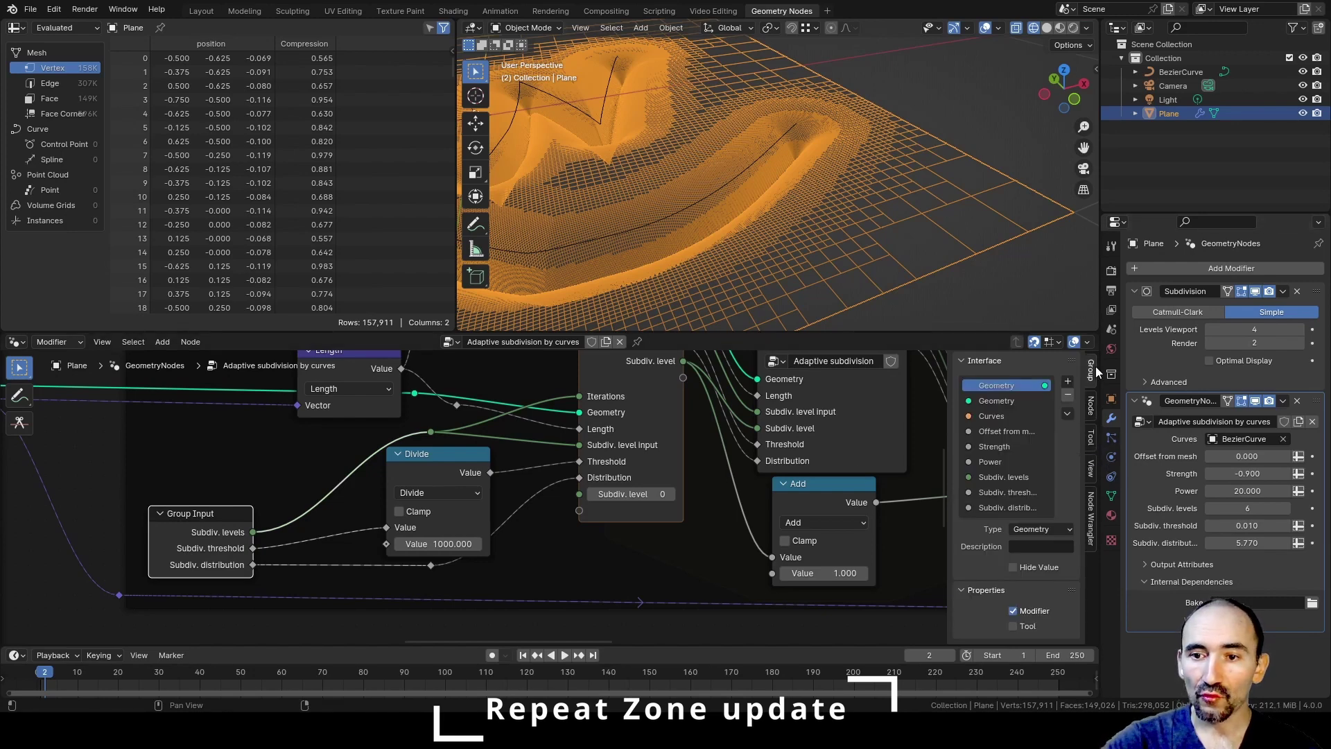
{"action": "left_click", "coordinate": [988, 474]}
{"action": "scroll", "coordinate": [976, 543], "scroll_direction": "down", "scroll_amount": 3}
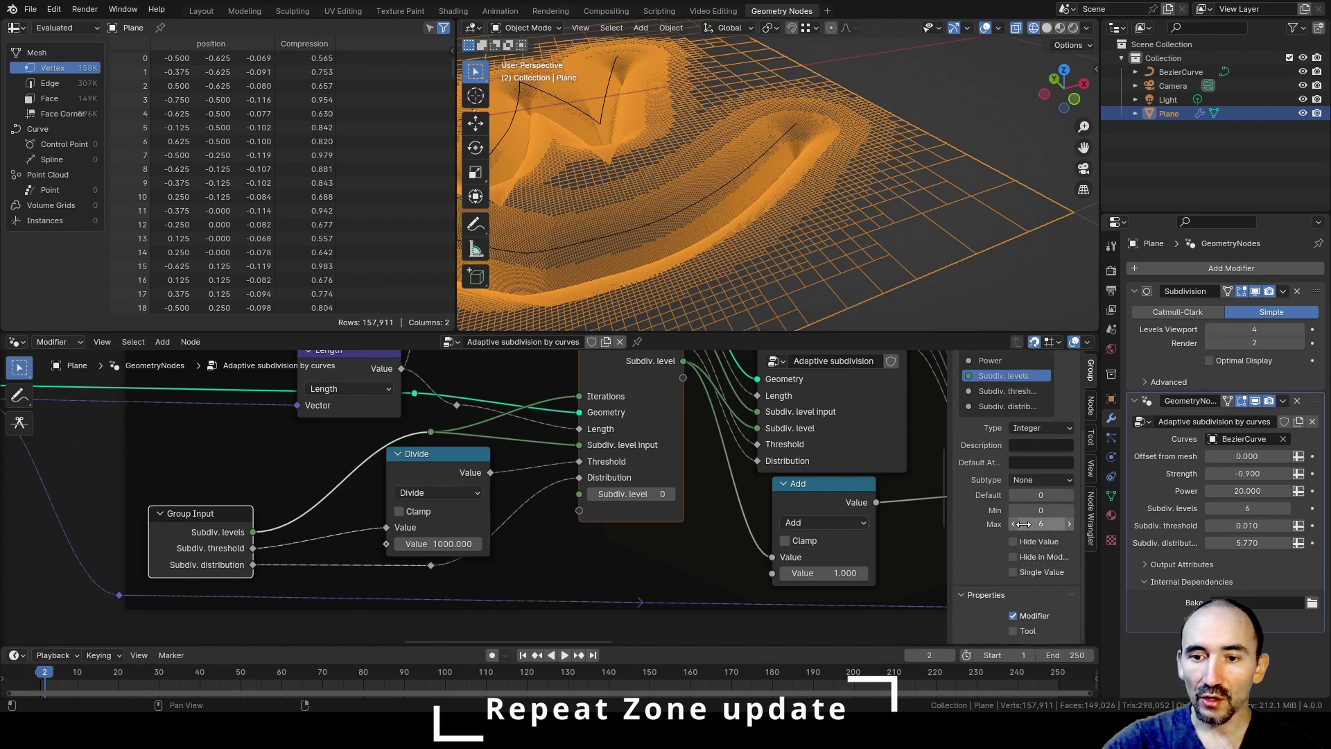
{"action": "left_click", "coordinate": [1043, 524]}
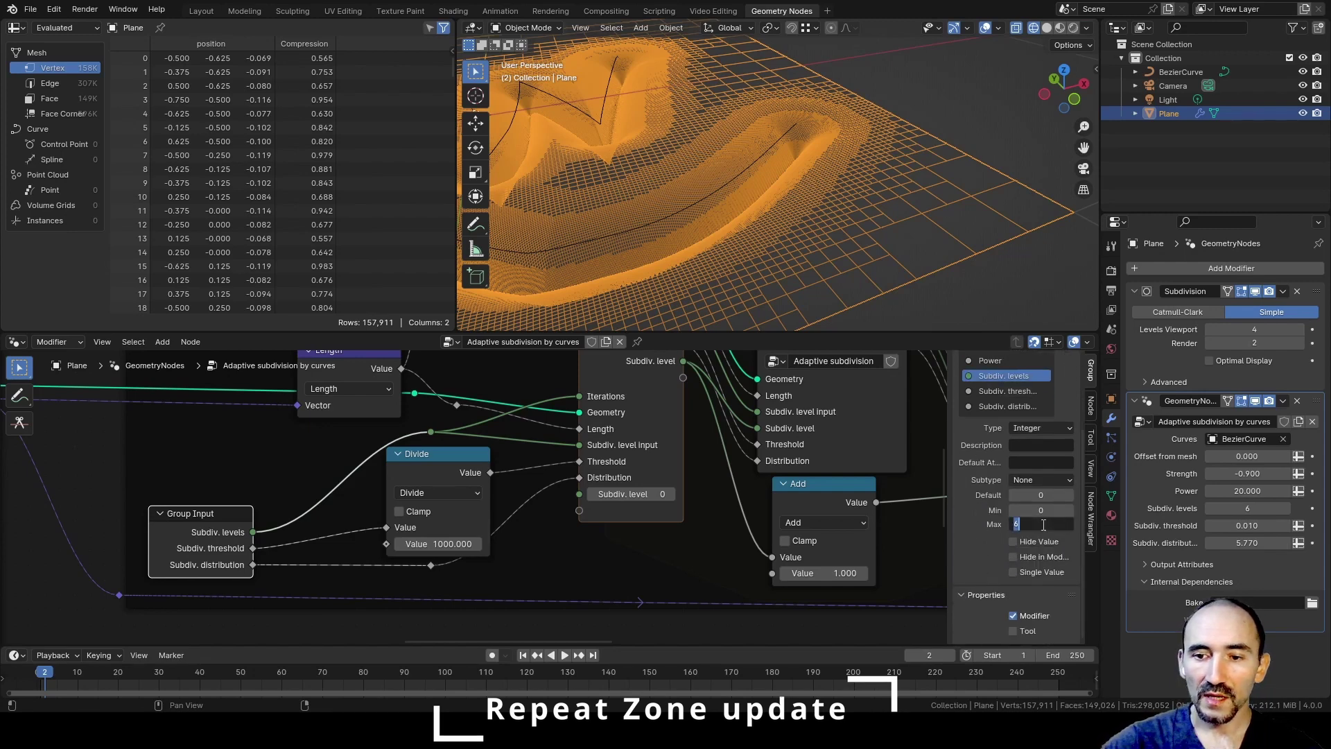
{"action": "type", "text": "10000"}
{"action": "key", "text": "Return"}
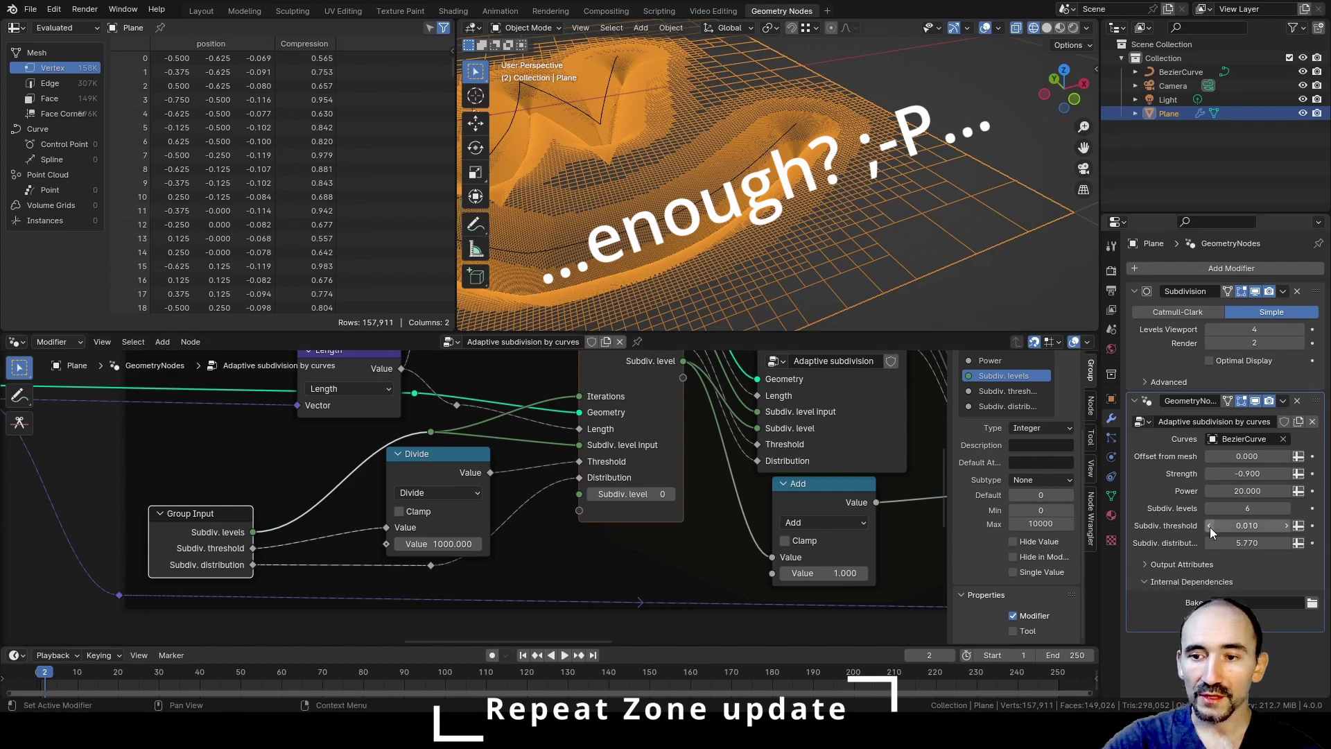
Try Subdiv. levels 7 in the modifier and inspect the wireframe mesh up close
{"action": "left_click", "coordinate": [1287, 510]}
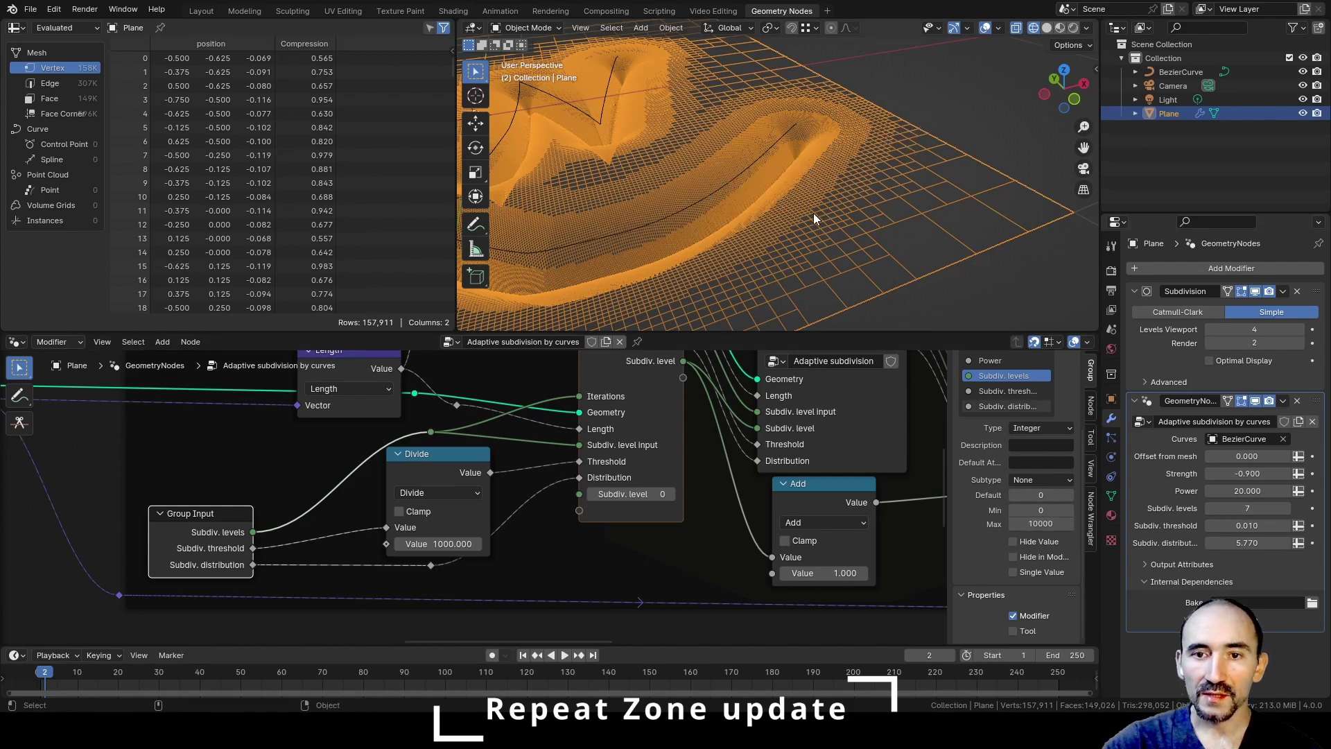
{"action": "scroll", "coordinate": [815, 206], "scroll_direction": "up", "scroll_amount": 7}
{"action": "middle_click_drag", "start_coordinate": [815, 205], "coordinate": [946, 157], "text": "shift"}
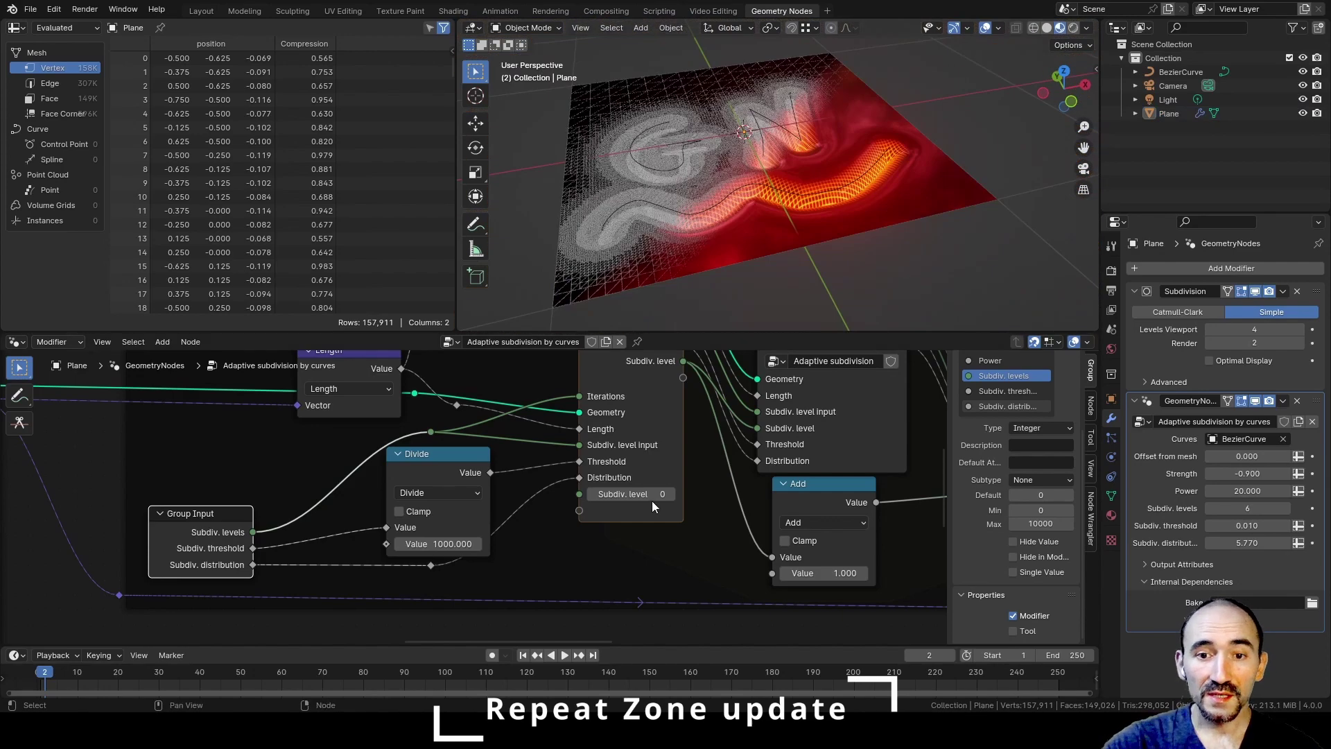
{"action": "scroll", "coordinate": [652, 500], "scroll_direction": "down", "scroll_amount": 3}
{"action": "scroll", "coordinate": [642, 488], "scroll_direction": "down", "scroll_amount": 2}
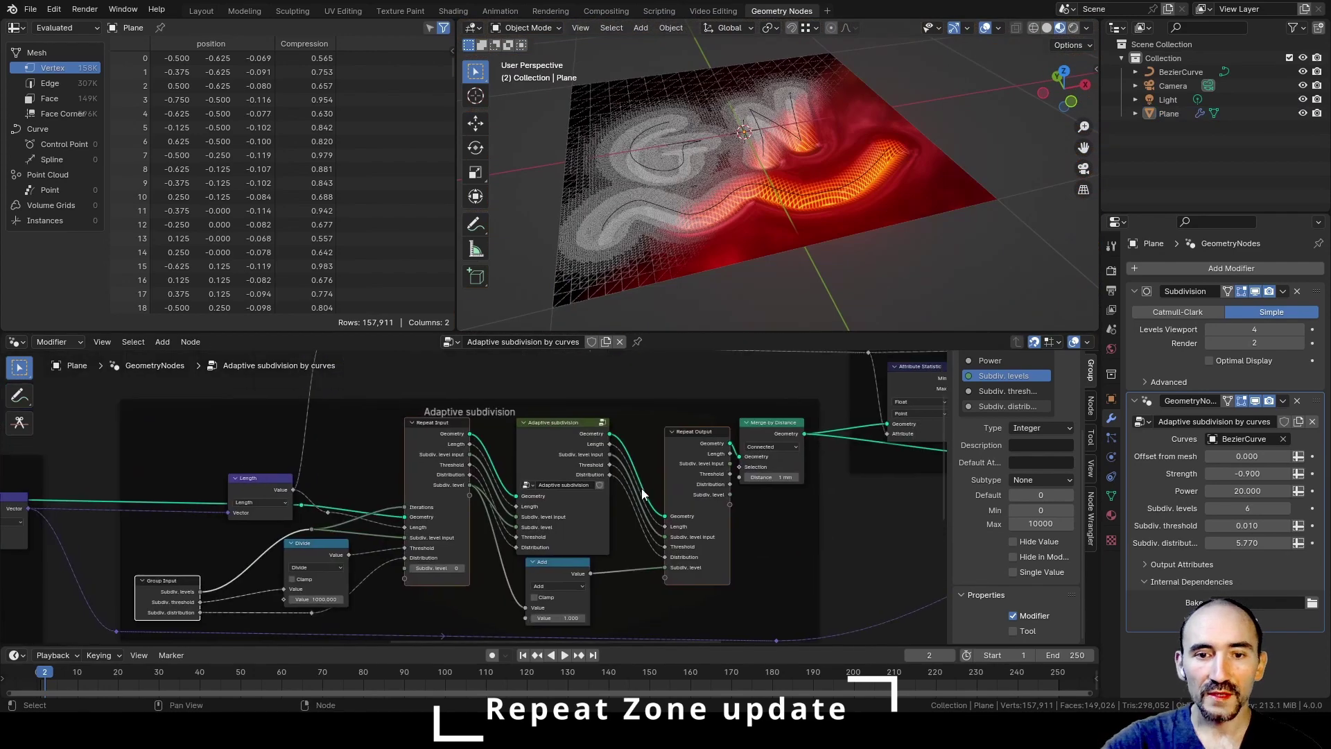